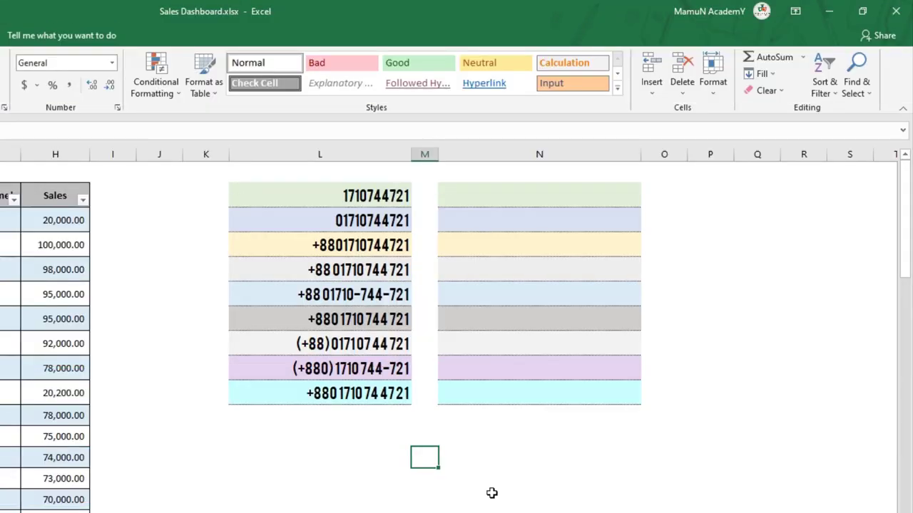
Review the phone number variants, then subscribe to the Excel tutorial channel with notifications on
left_click_drag(308, 196, 330, 392)
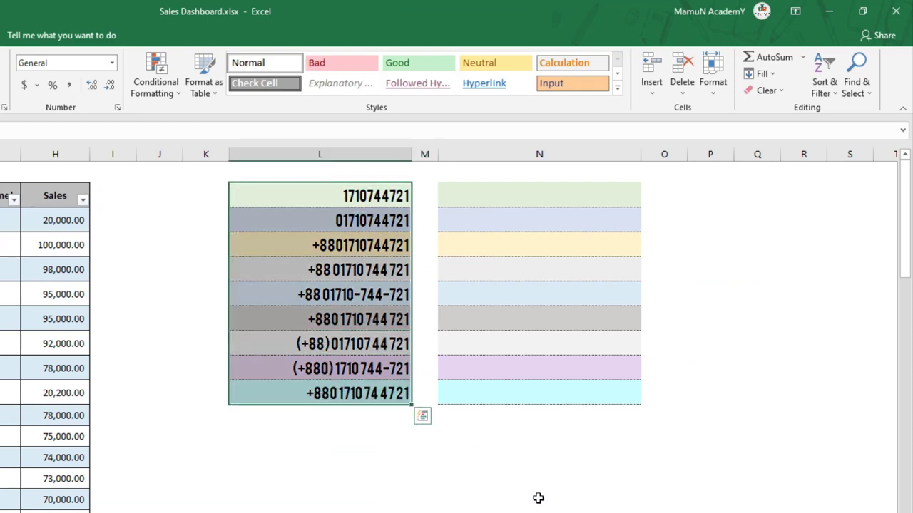
left_click(331, 511)
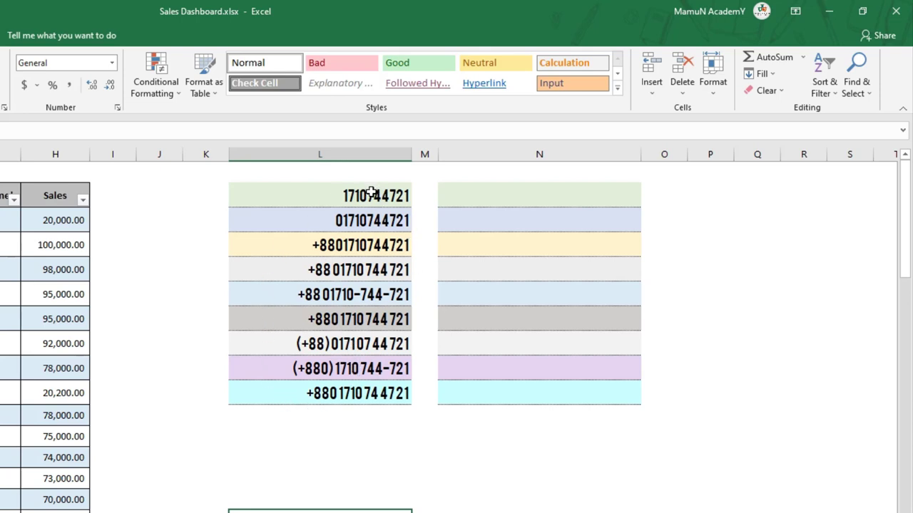
left_click_drag(371, 191, 345, 393)
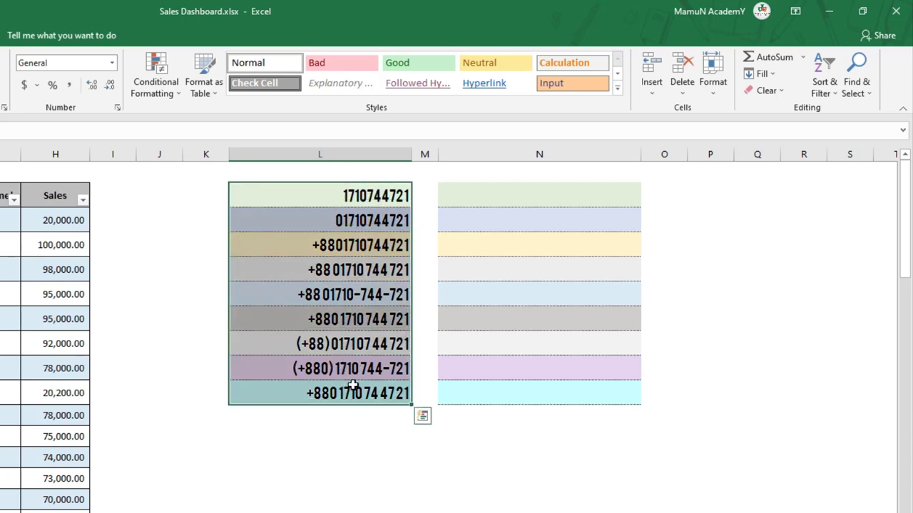
left_click(353, 444)
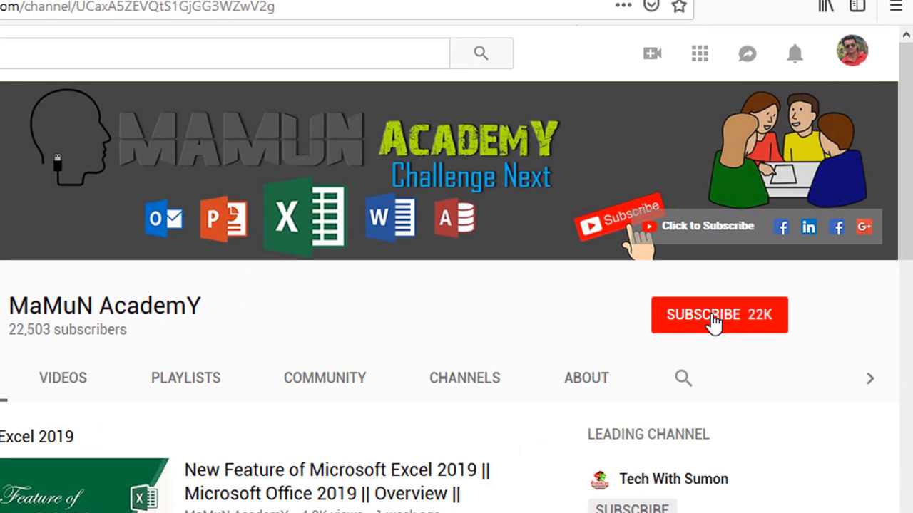
left_click(778, 268)
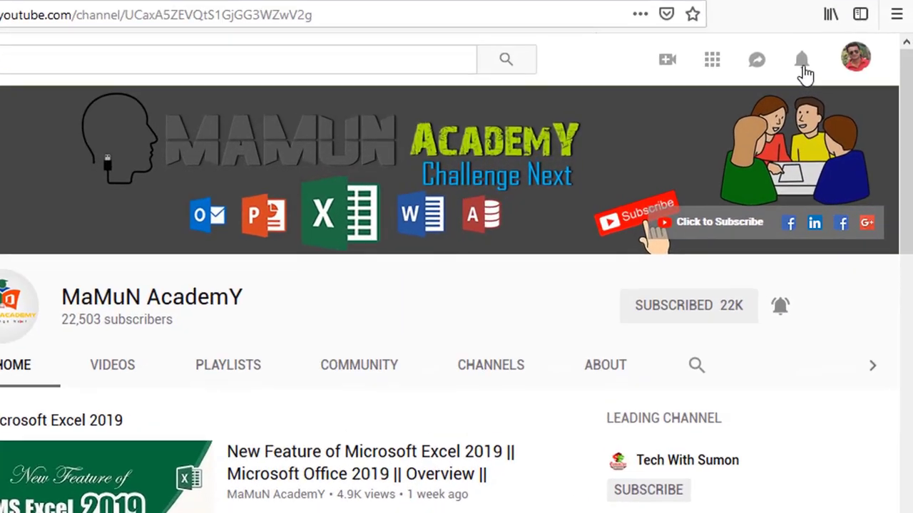
left_click(803, 64)
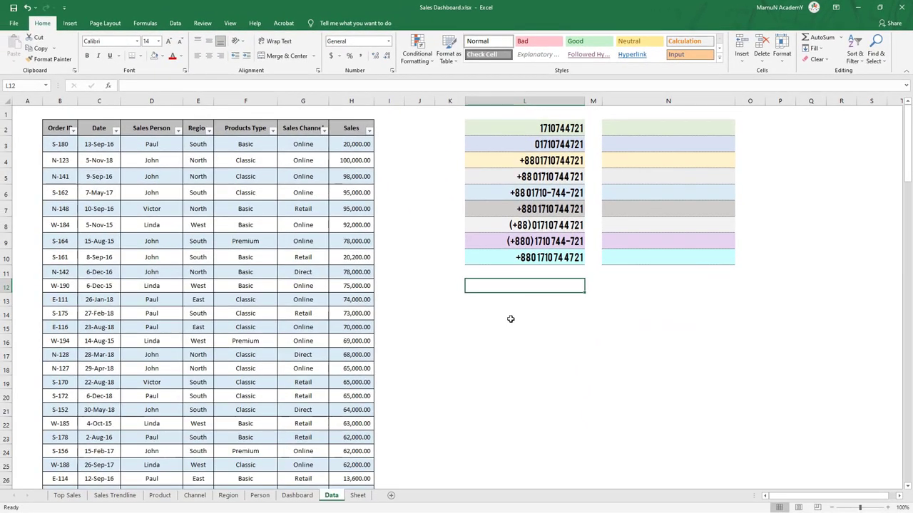
left_click(306, 500)
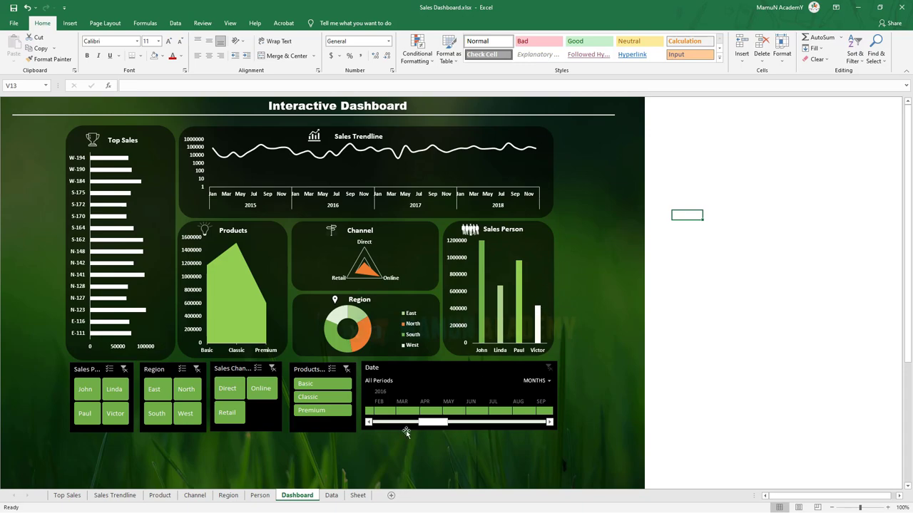
left_click(332, 498)
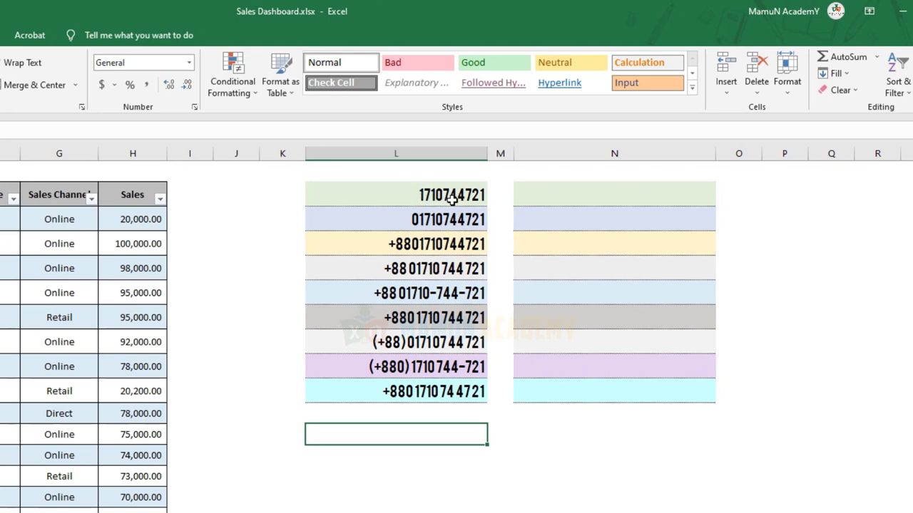
left_click(541, 195)
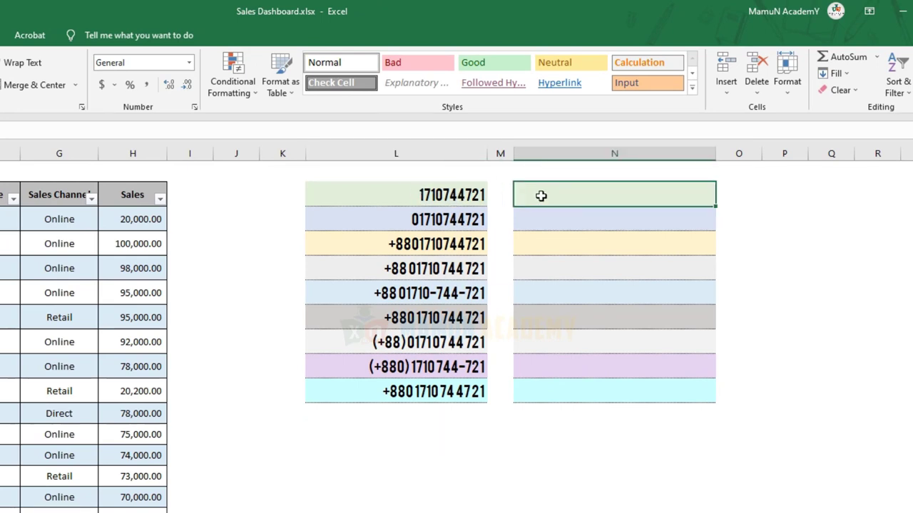
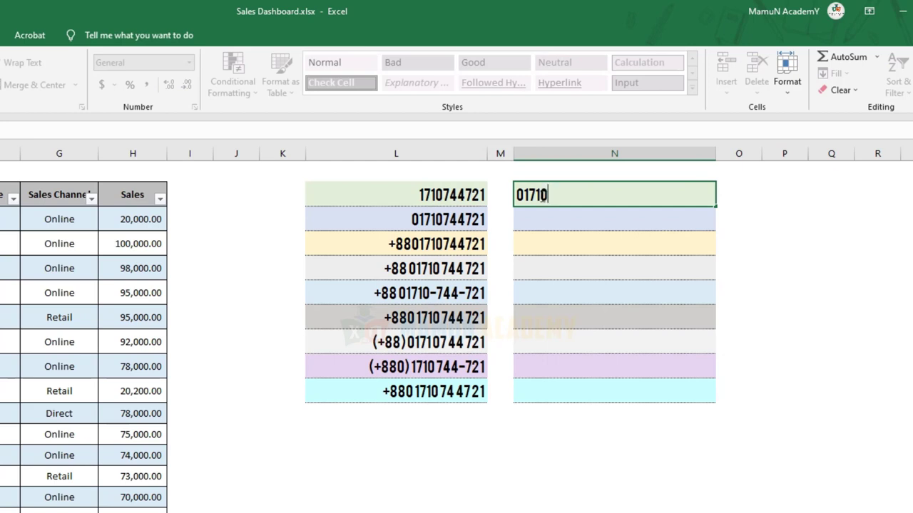
key("Return")
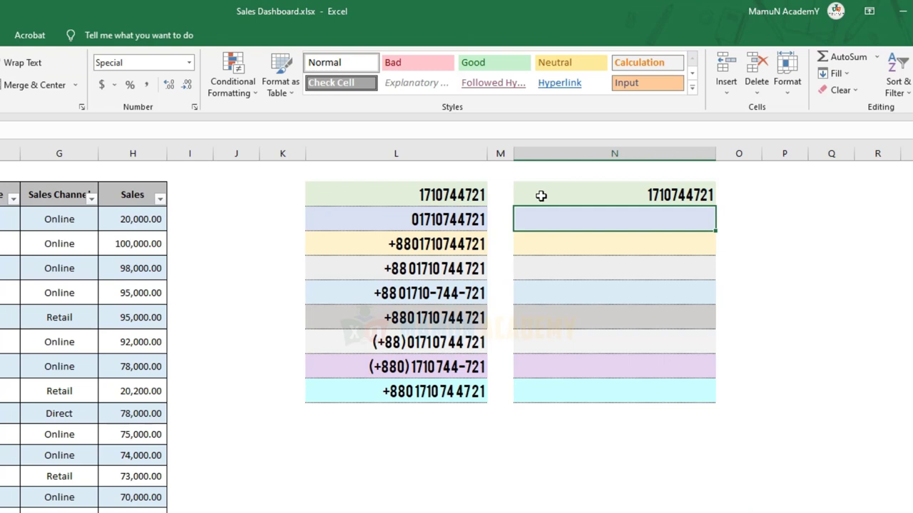
left_click(542, 196)
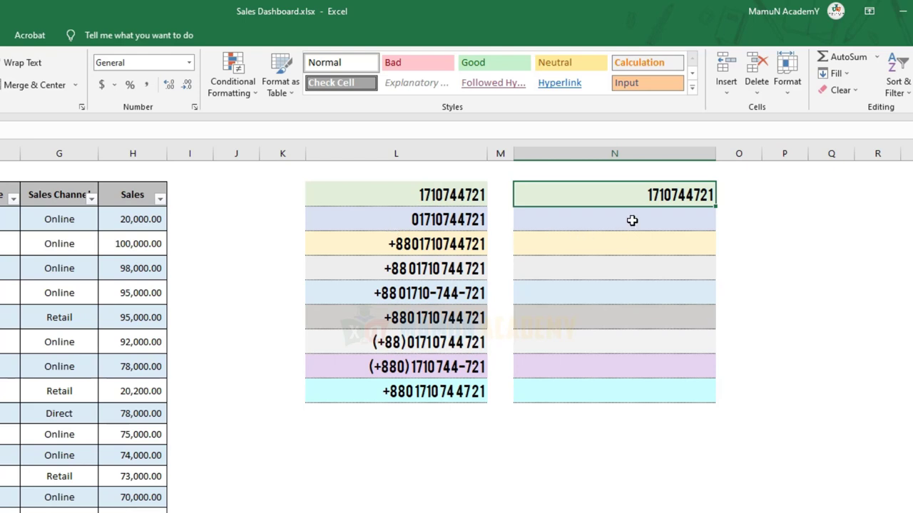
left_click(658, 223)
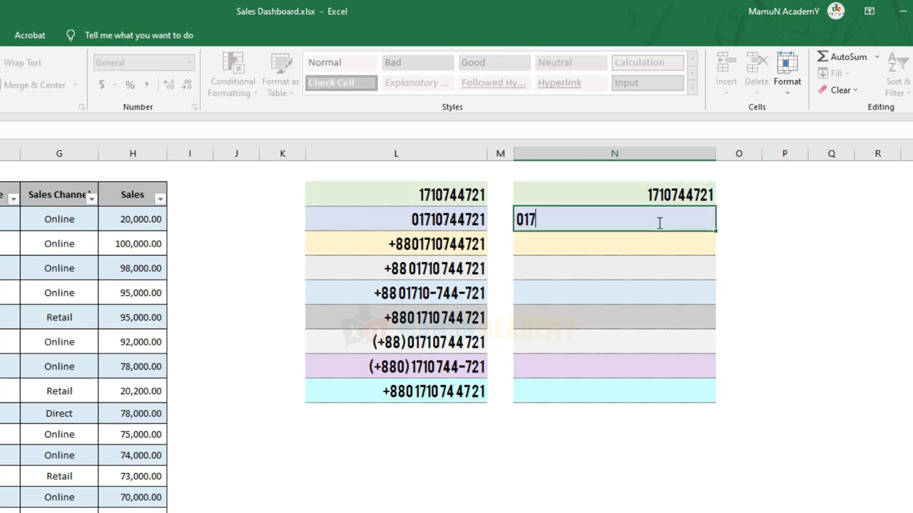
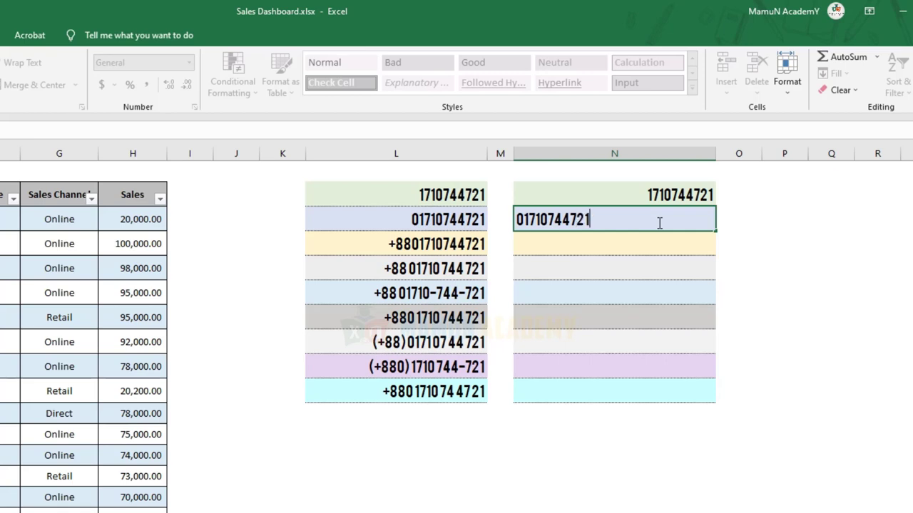
key("Return")
left_click(658, 221)
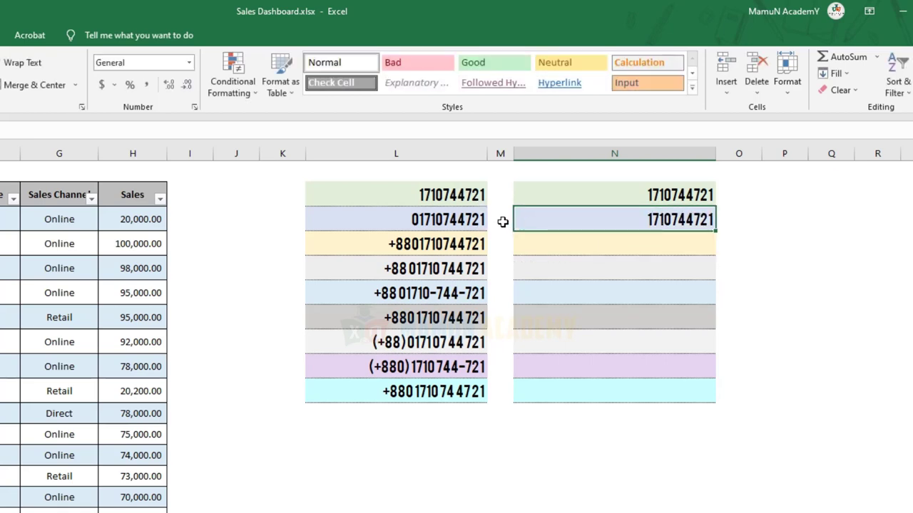
left_click(195, 107)
left_click_drag(89, 175, 203, 174)
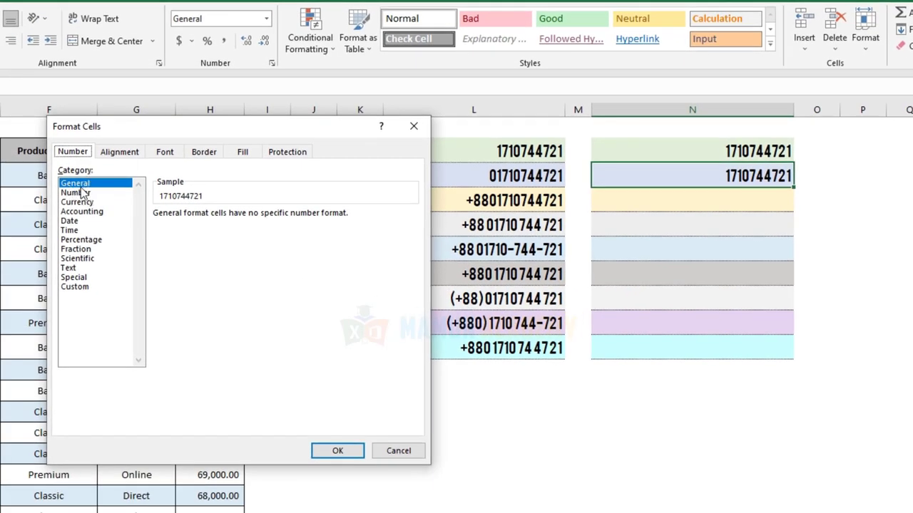
left_click(84, 292)
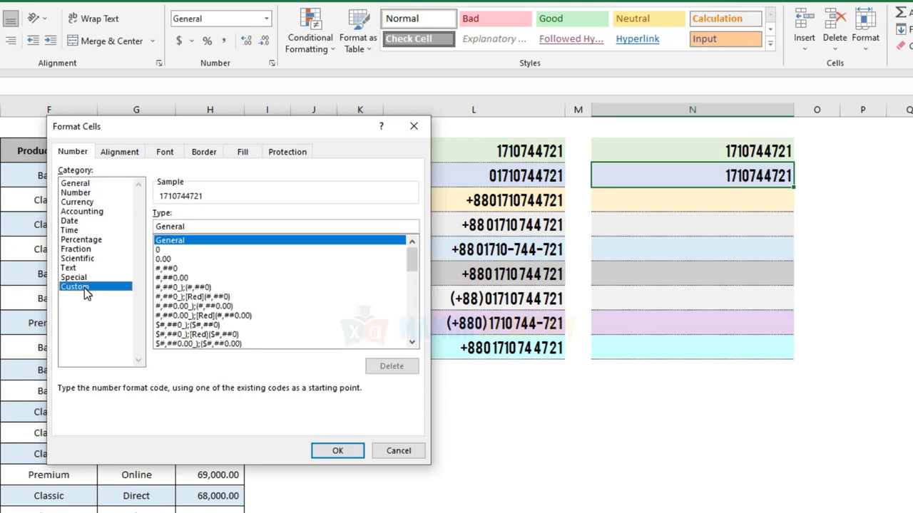
left_click(204, 224)
left_click_drag(201, 226, 141, 226)
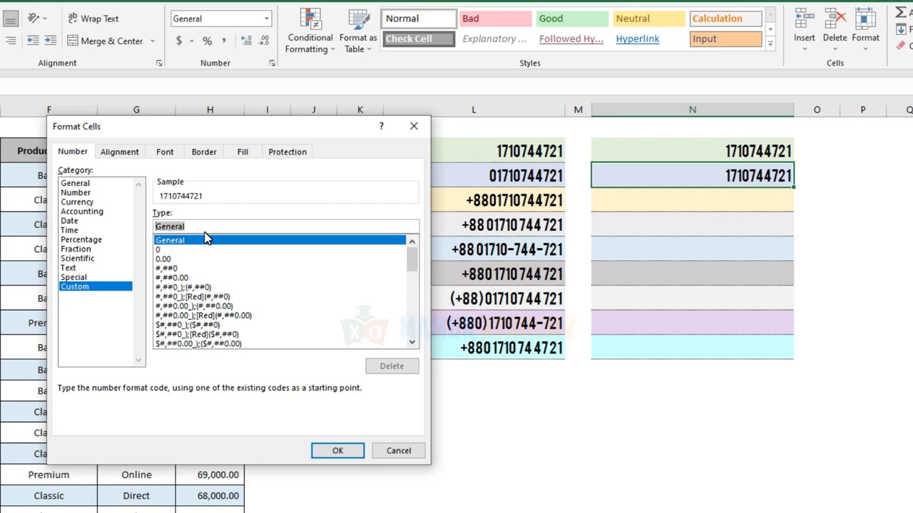
type("0000")
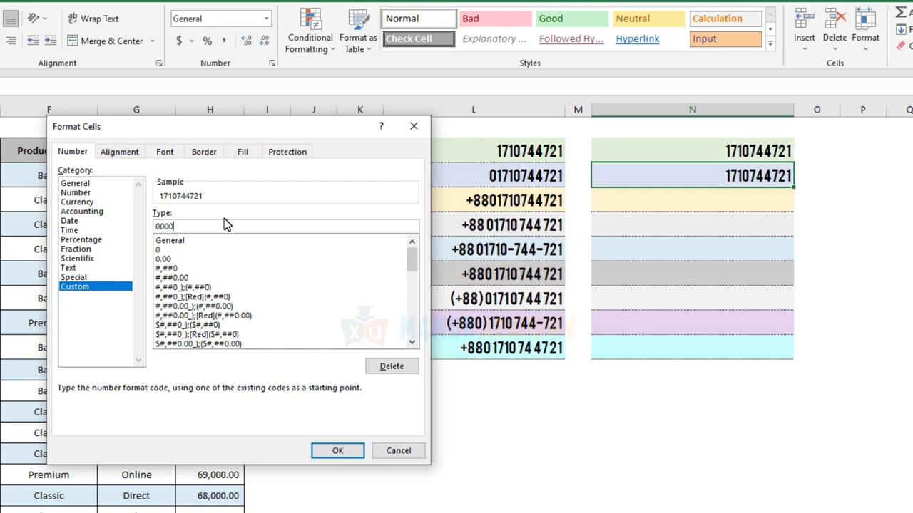
type("0")
type("00")
type("0")
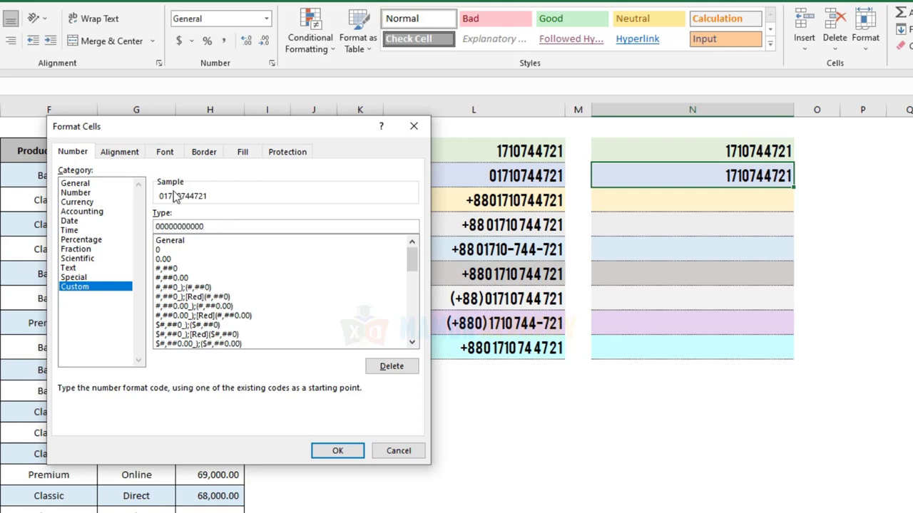
left_click(345, 451)
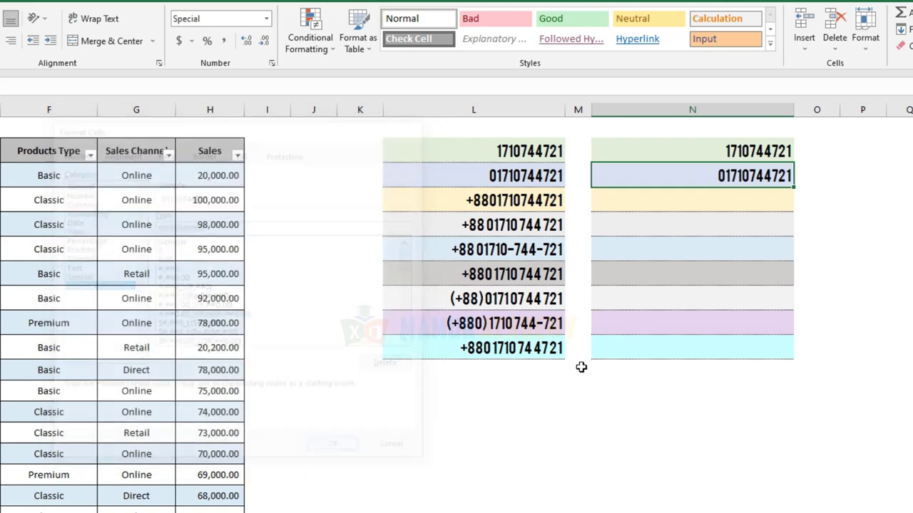
left_click(736, 192)
Widen and select column O, view its custom number format options, and close unchanged
left_click(723, 178)
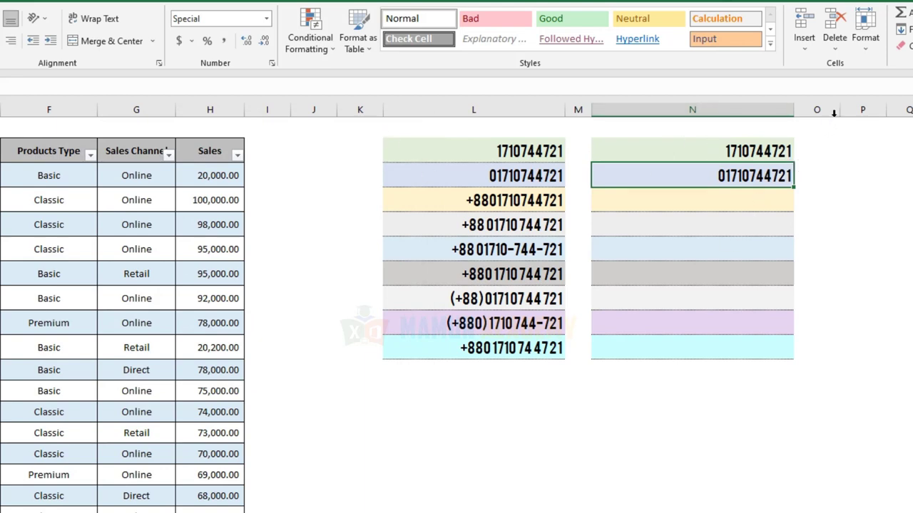
left_click_drag(839, 109, 912, 109)
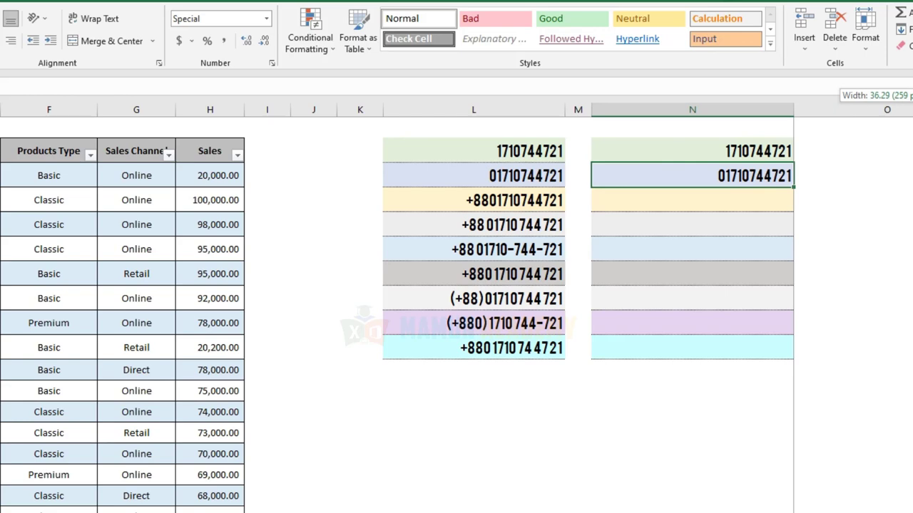
left_click(884, 109)
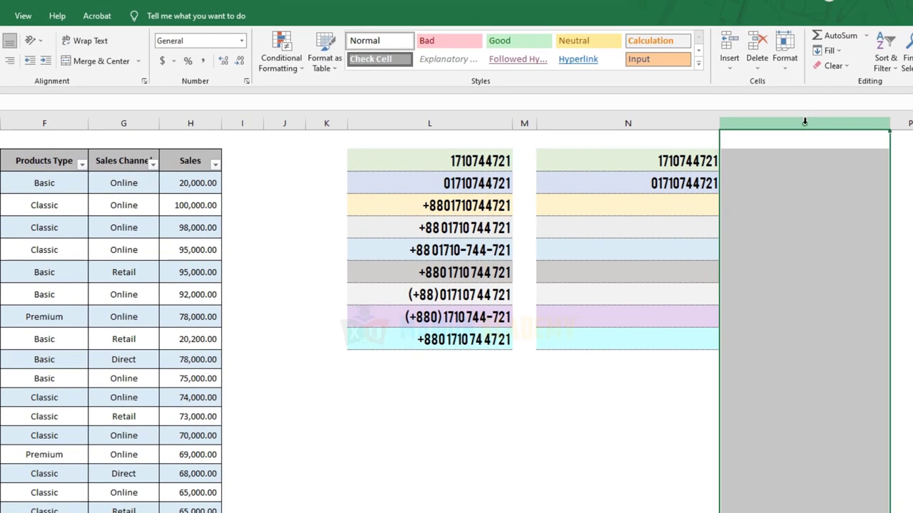
left_click(246, 81)
left_click(79, 284)
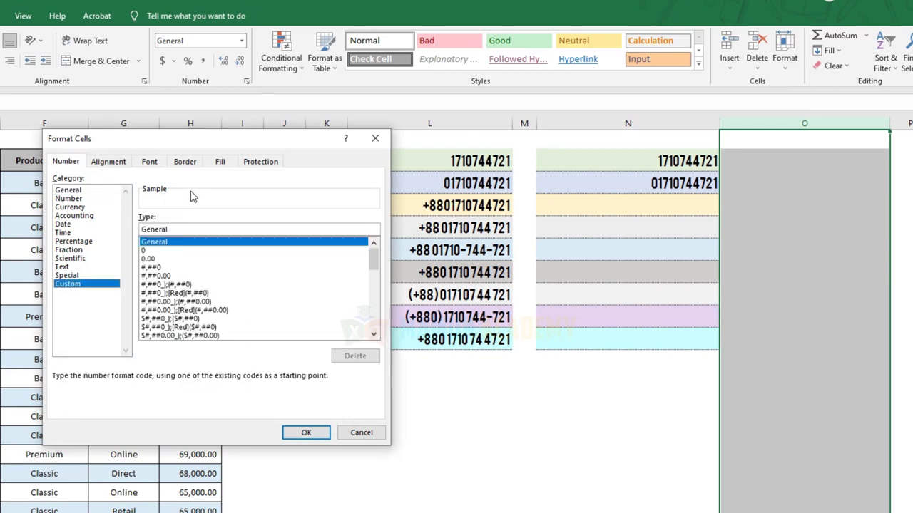
left_click(375, 433)
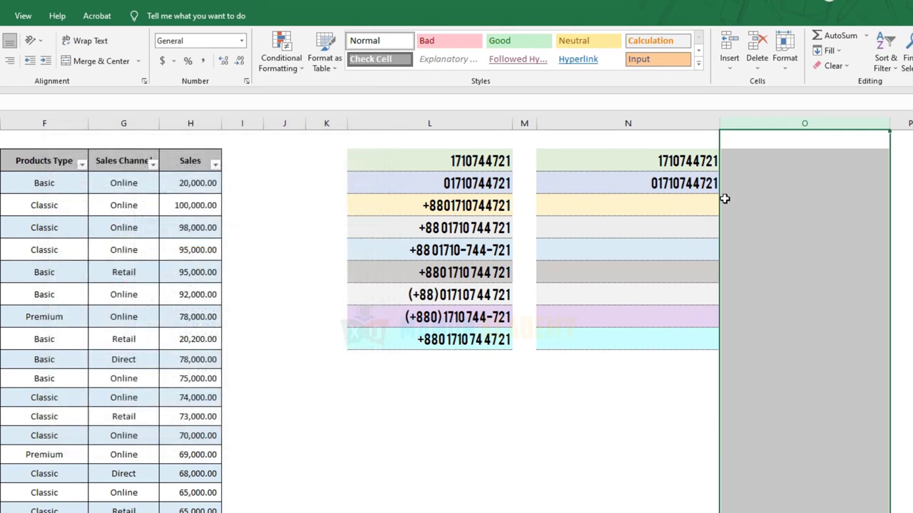
left_click(700, 184)
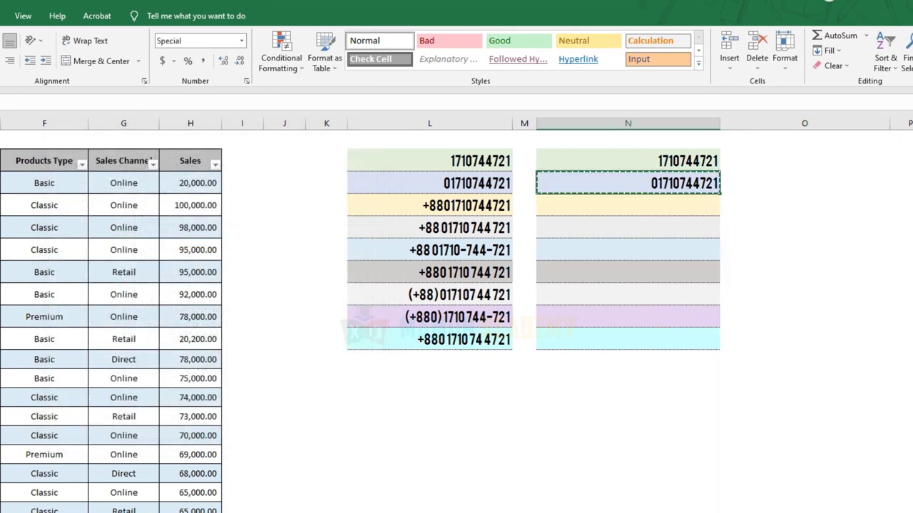
left_click_drag(786, 161, 784, 347)
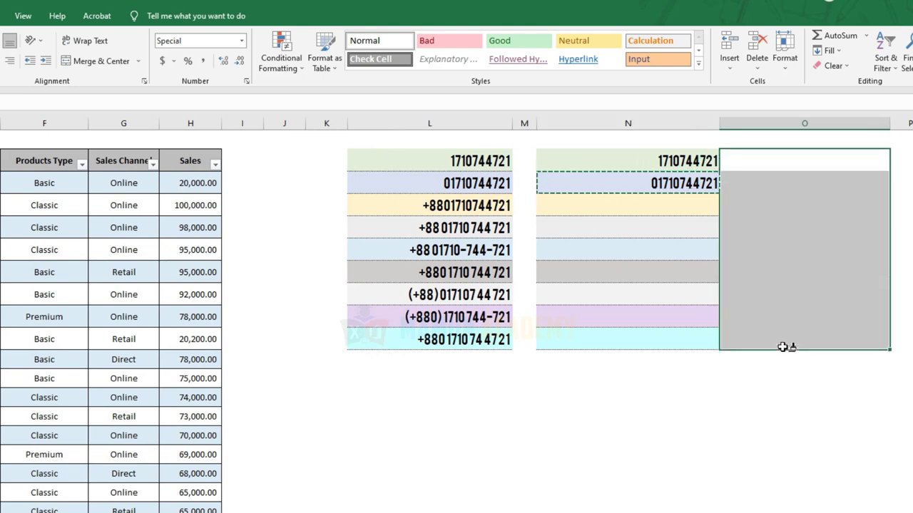
left_click(785, 183)
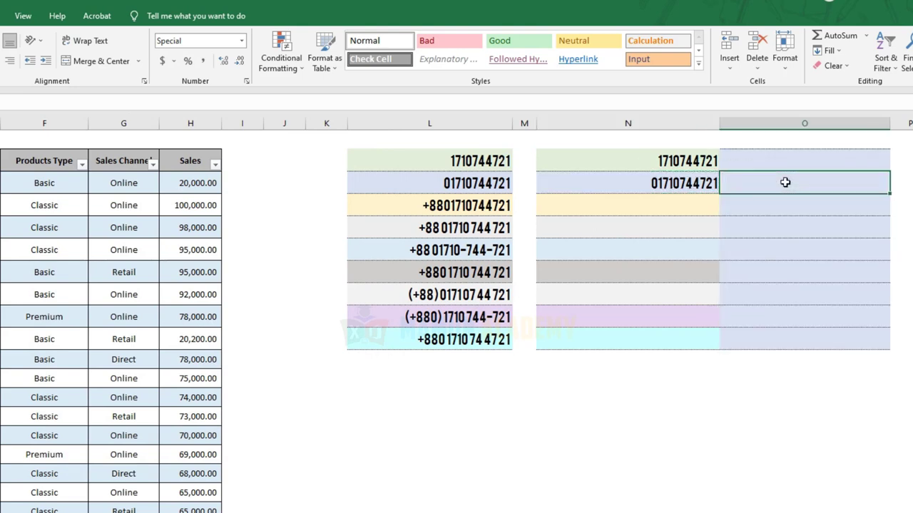
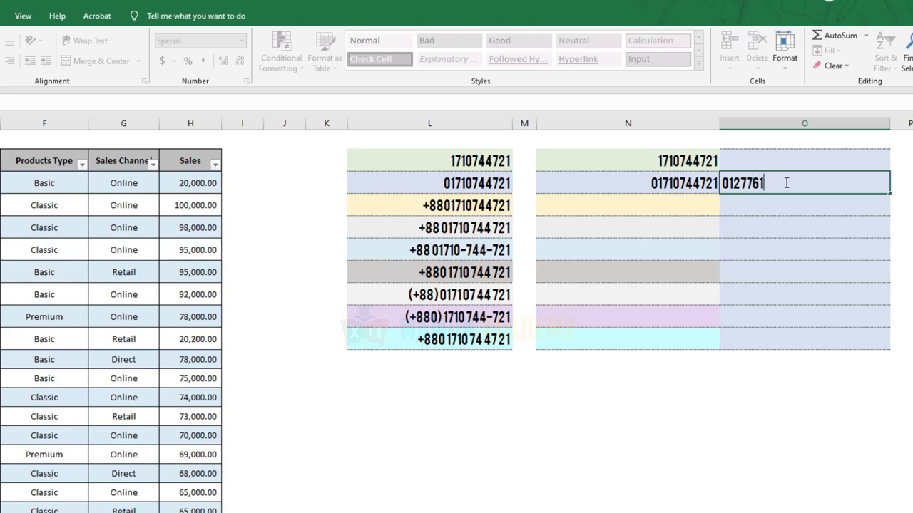
key("Return")
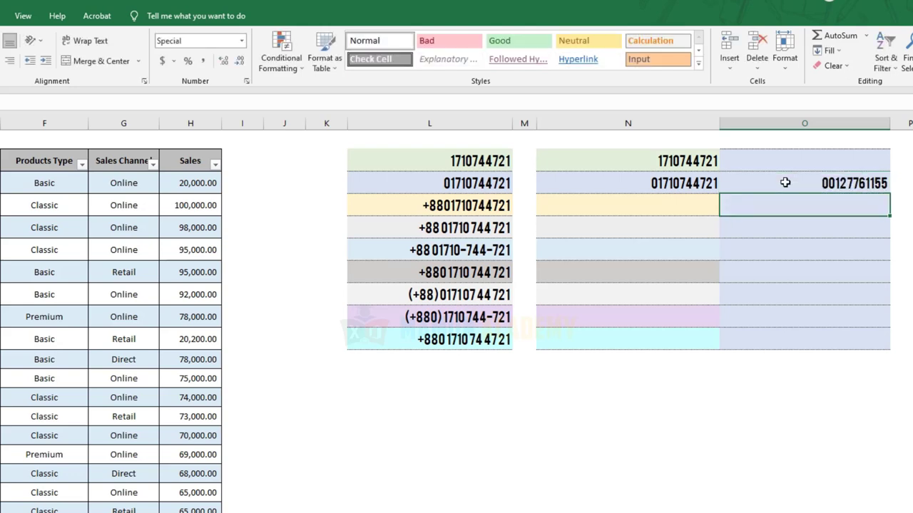
left_click(784, 183)
key("ctrl+z")
key("ctrl+z")
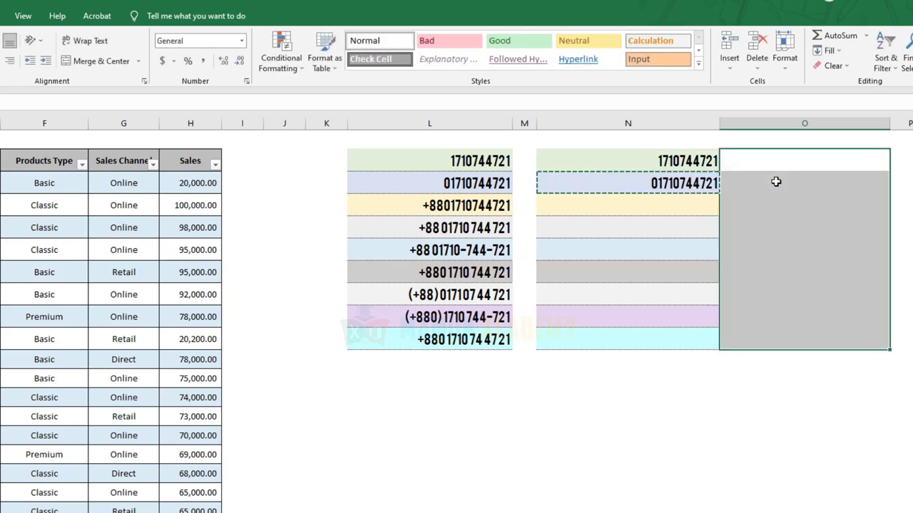
left_click(677, 204)
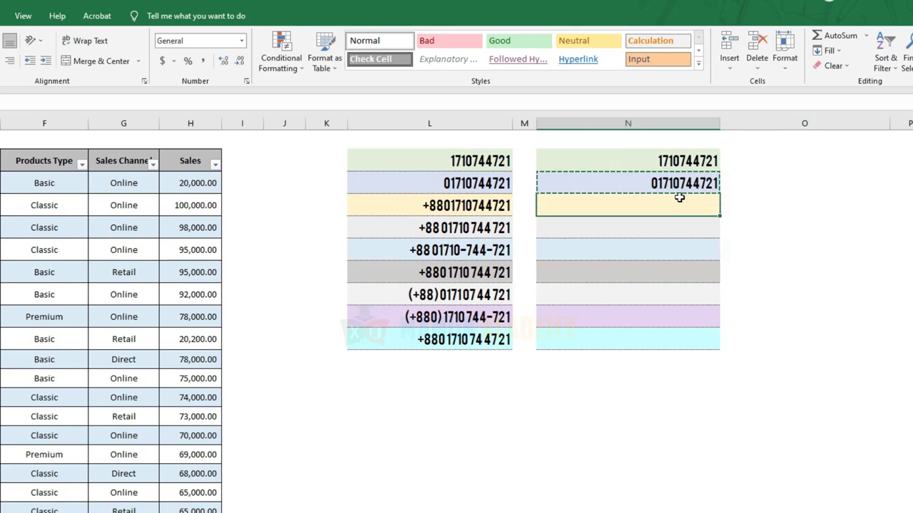
left_click(685, 179)
left_click(656, 158)
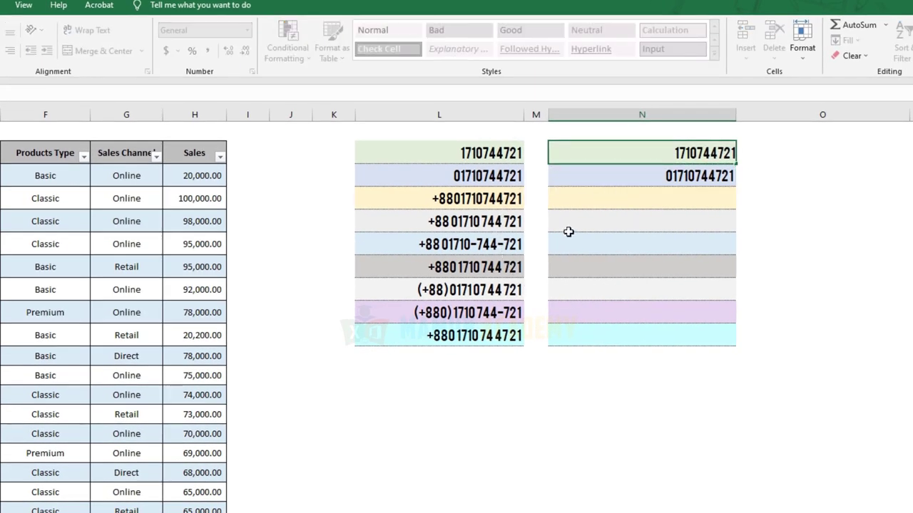
left_click(603, 200)
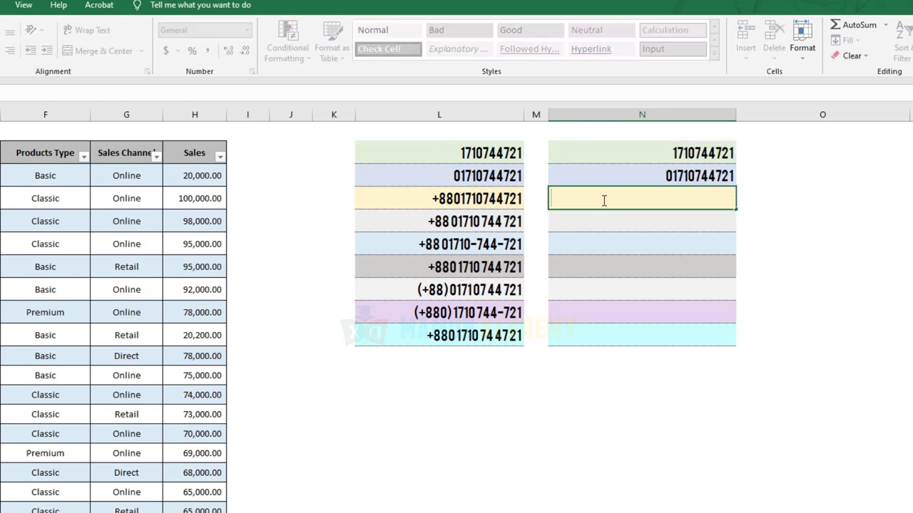
key("Return")
left_click(603, 200)
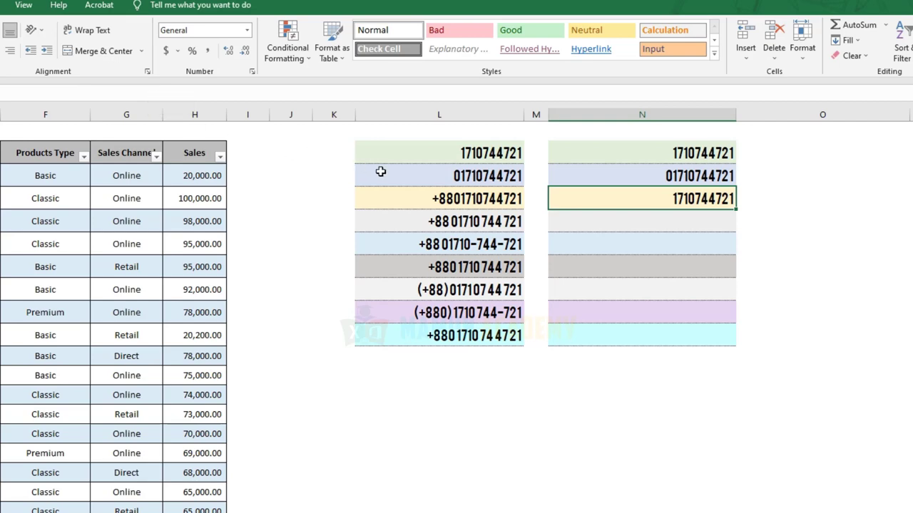
key("ctrl+1")
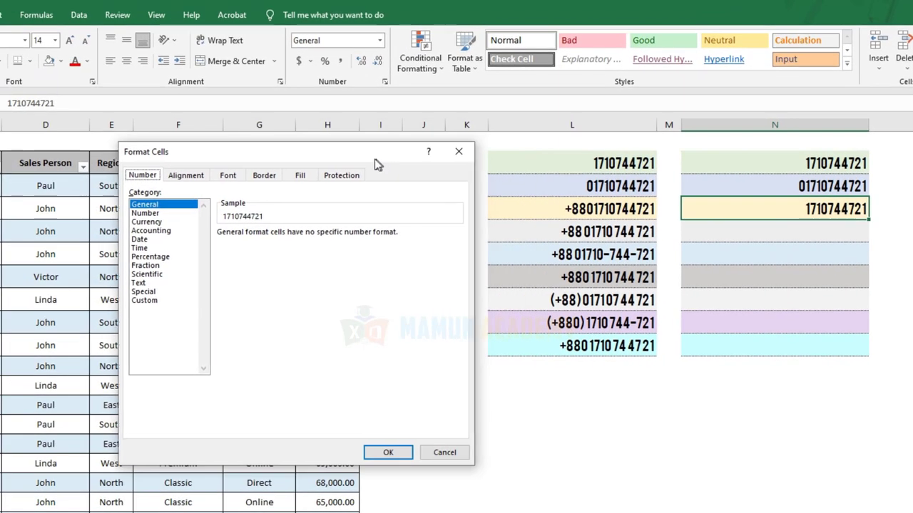
left_click_drag(376, 160, 370, 160)
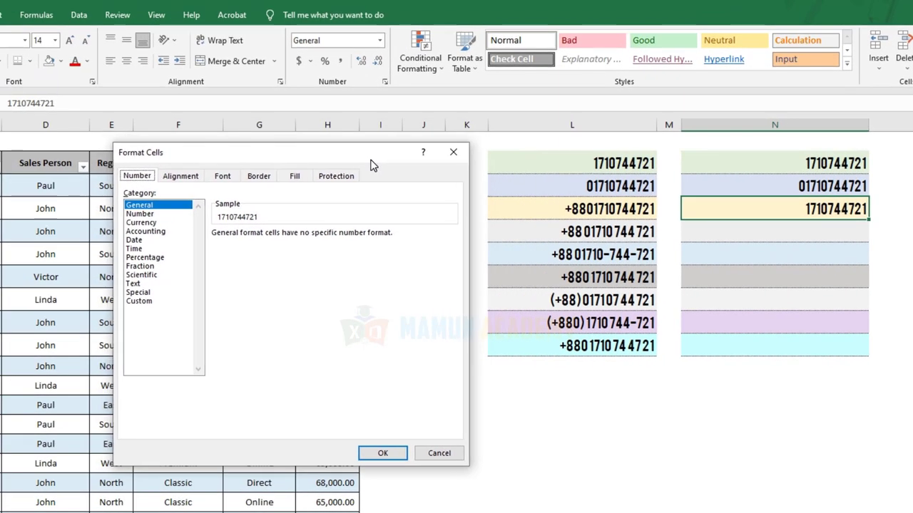
left_click(148, 304)
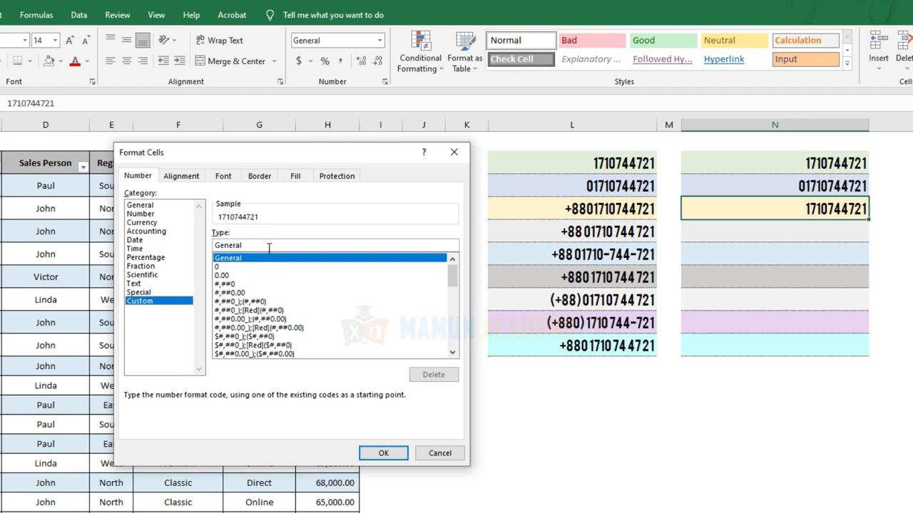
type("+")
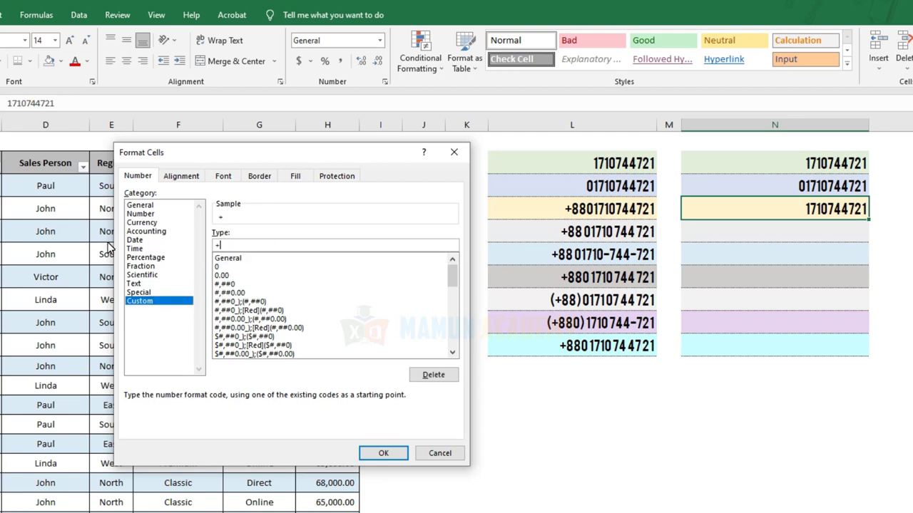
type("88")
type("000000000")
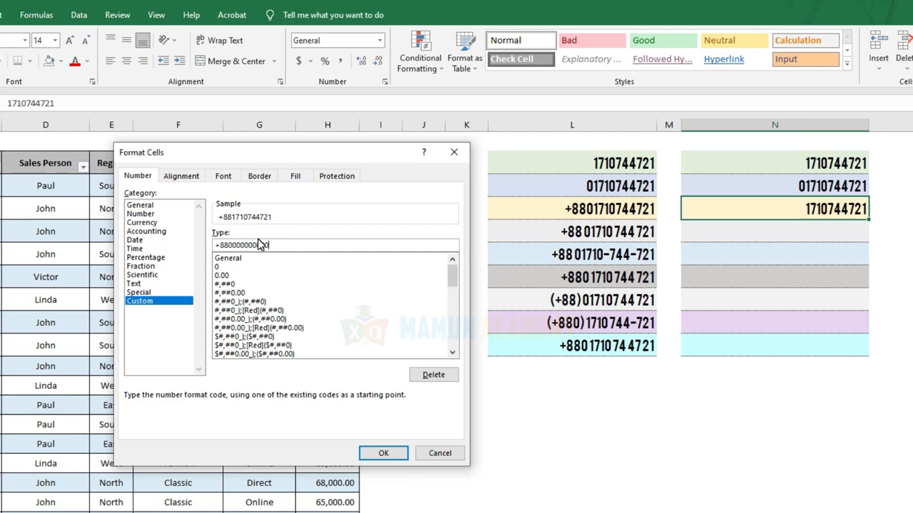
type("0")
key("BackSpace")
left_click(391, 454)
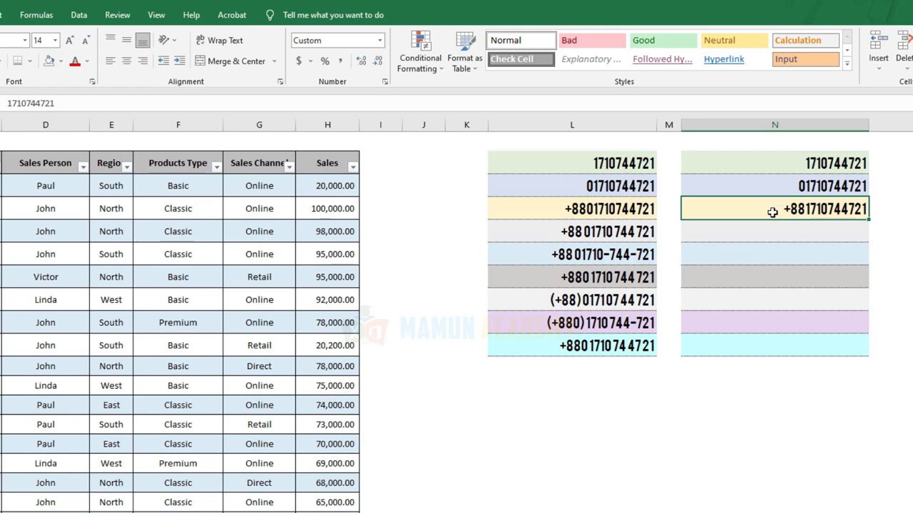
double_click(753, 232)
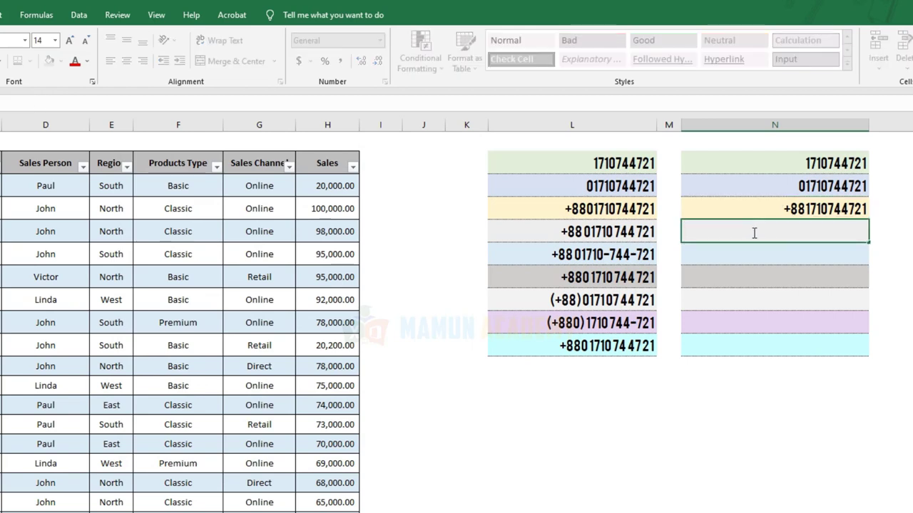
key("ctrl+v")
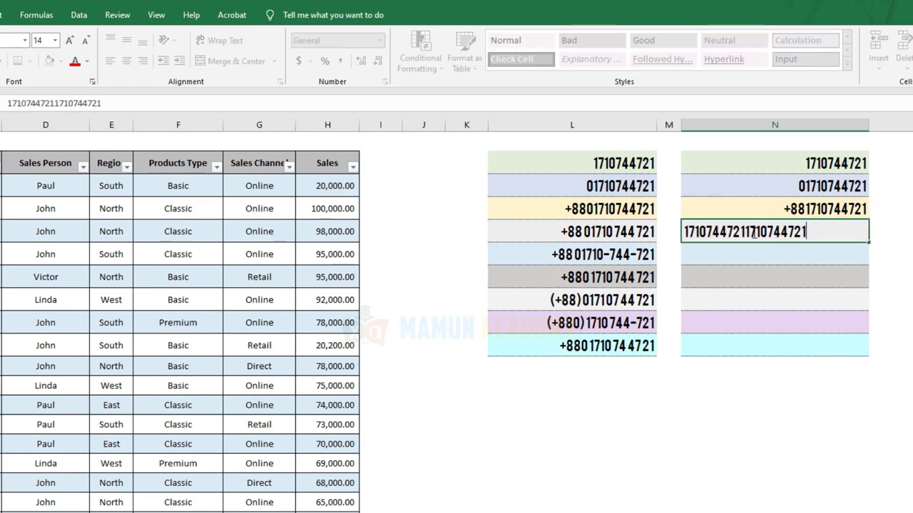
key("BackSpace")
key("BackSpace")
key("BackSpace")
key("Return")
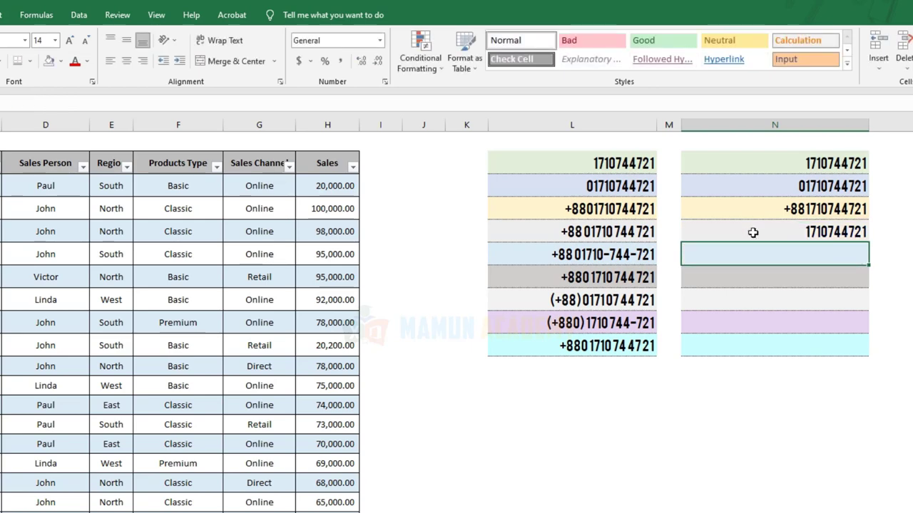
left_click(753, 232)
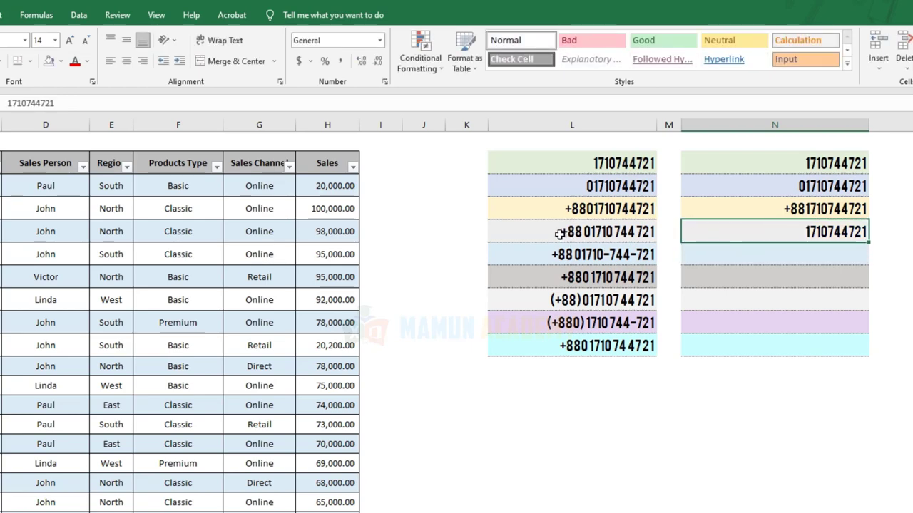
key("ctrl+1")
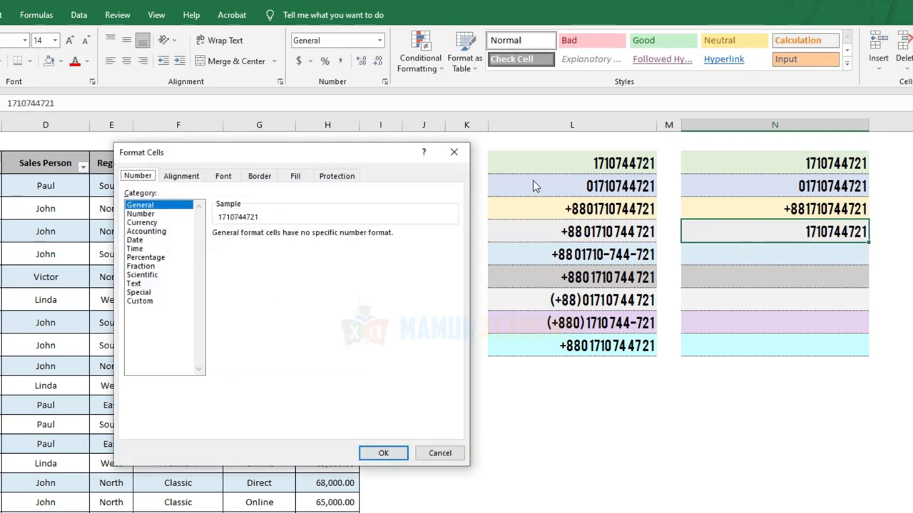
left_click_drag(384, 156, 394, 151)
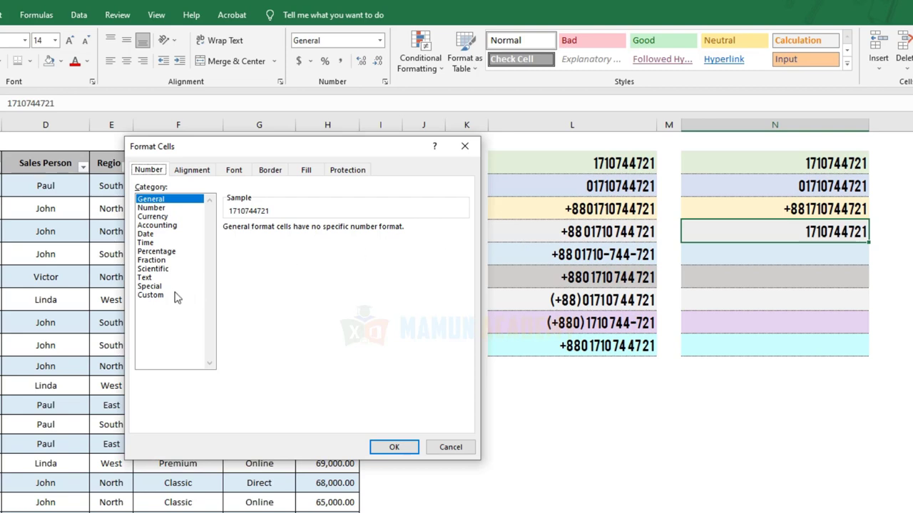
left_click(151, 295)
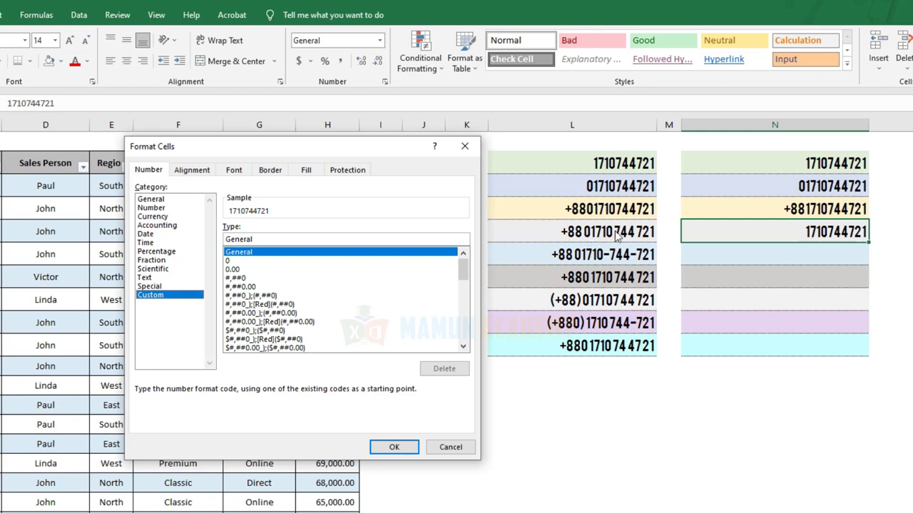
double_click(263, 238)
type("+88")
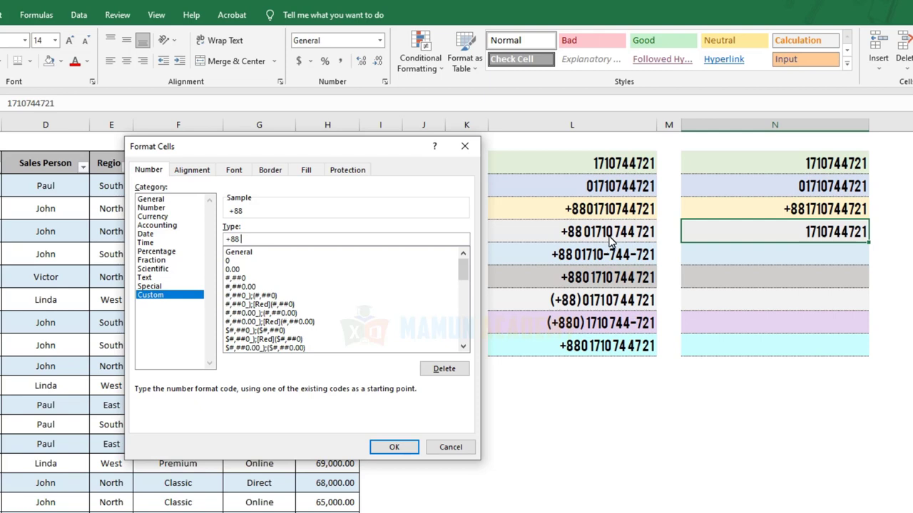
type("00000 00")
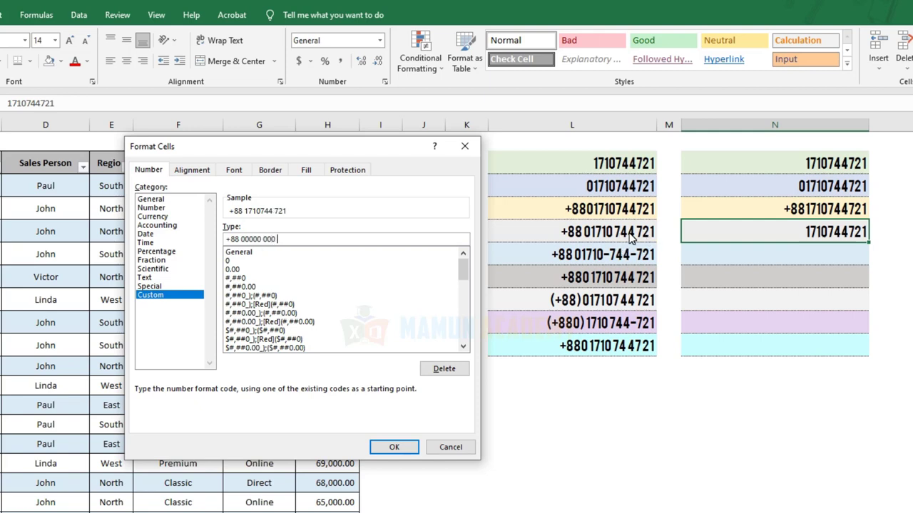
type("000")
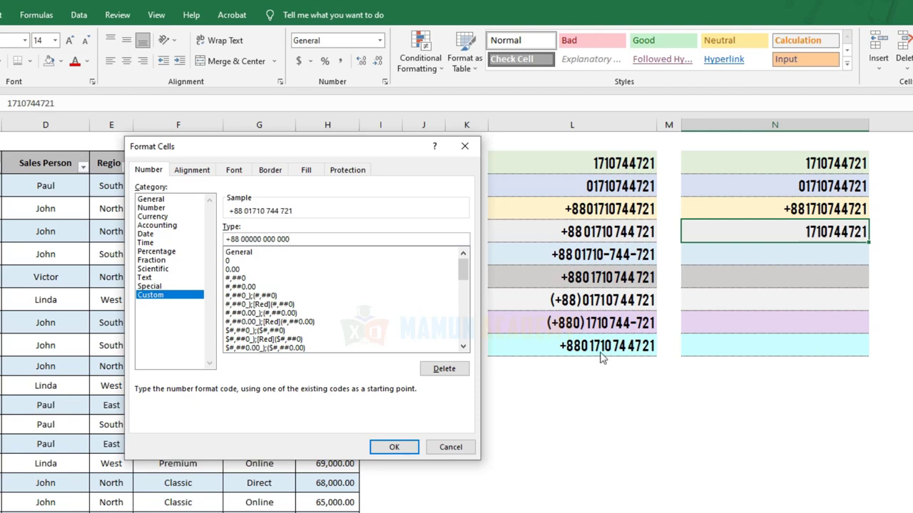
left_click(402, 449)
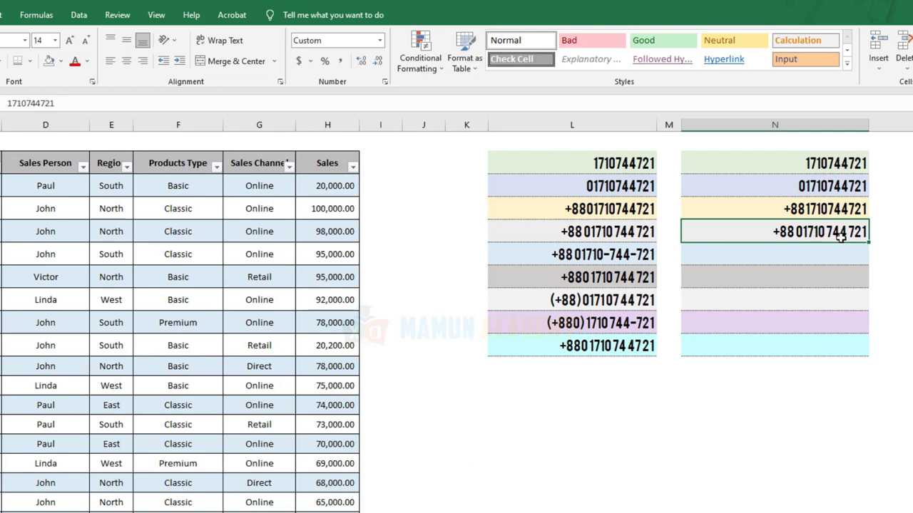
left_click(891, 124)
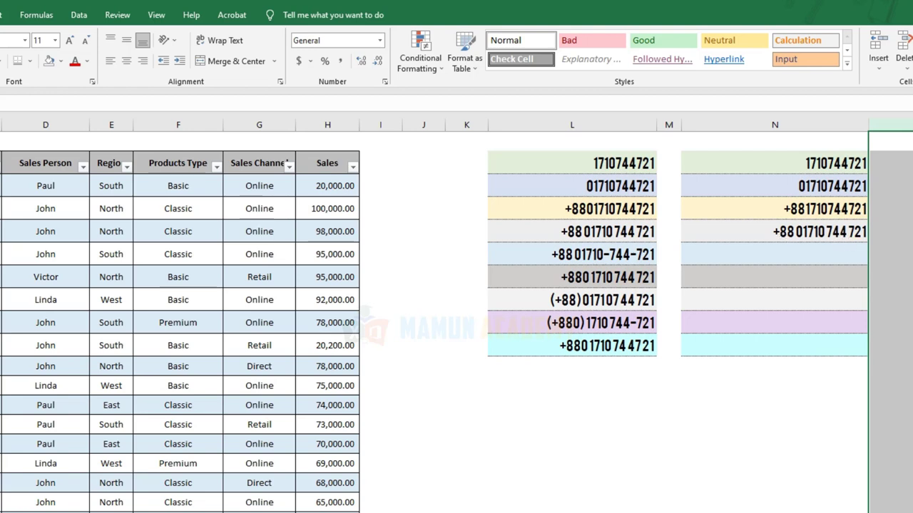
left_click(805, 163)
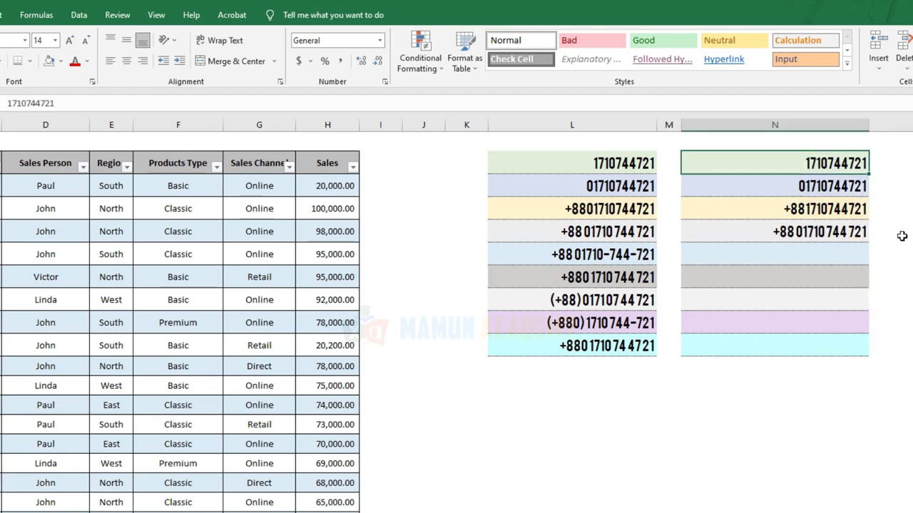
left_click(814, 185)
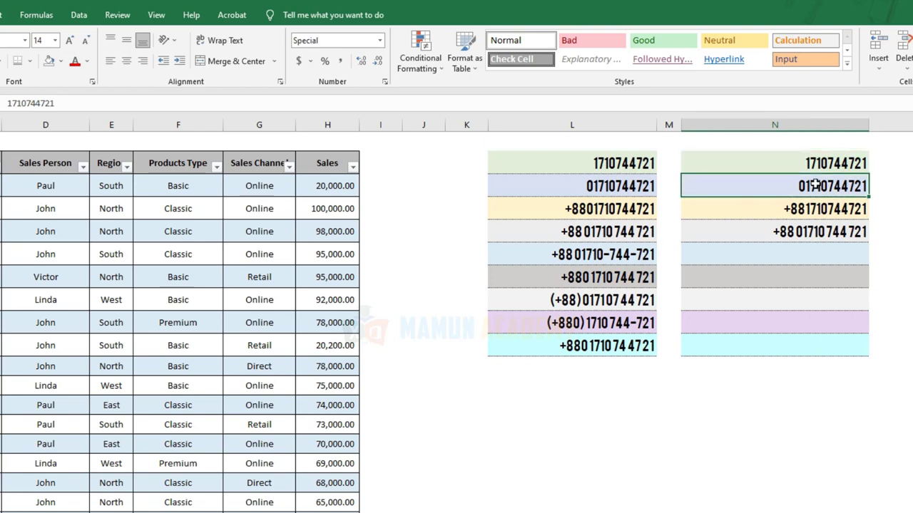
left_click(793, 214)
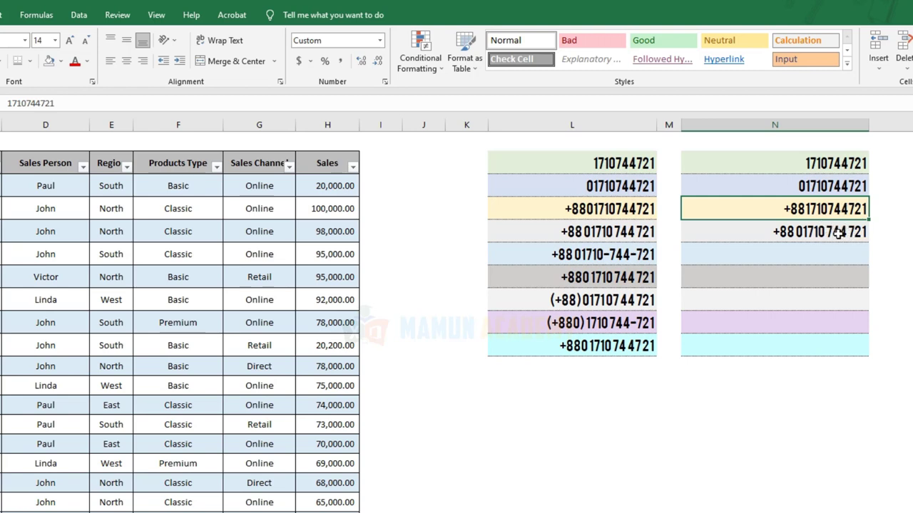
left_click(838, 234)
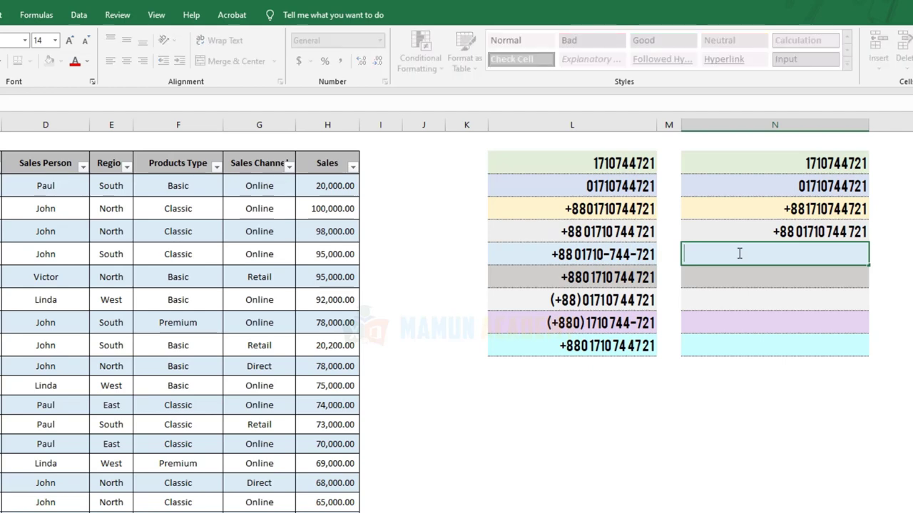
key("Return")
left_click(738, 253)
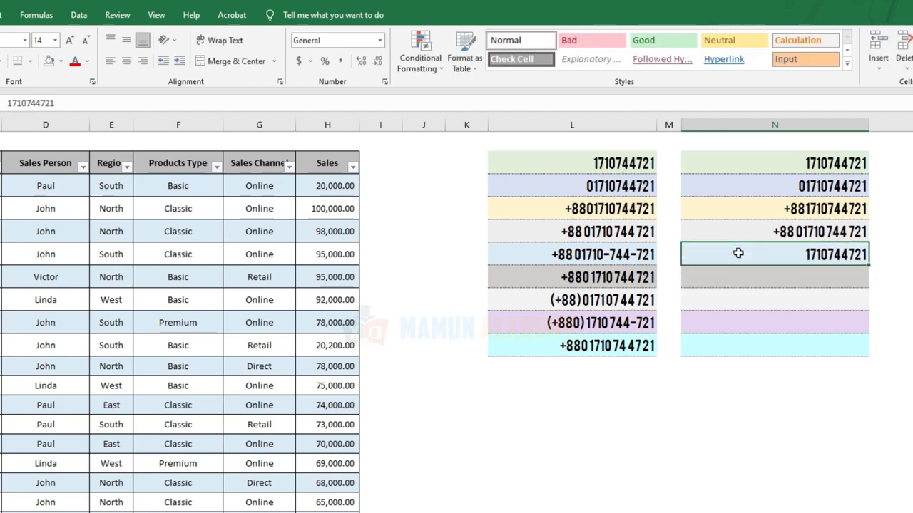
key("ctrl+1")
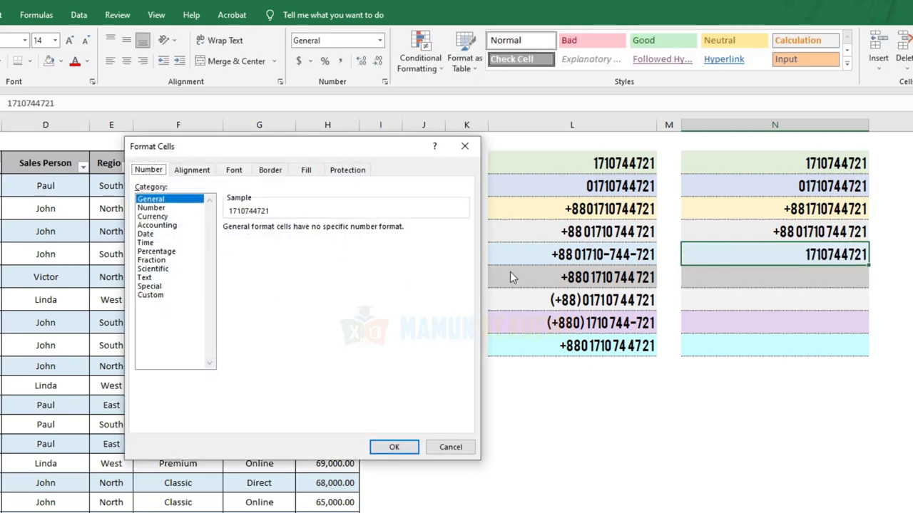
left_click(151, 295)
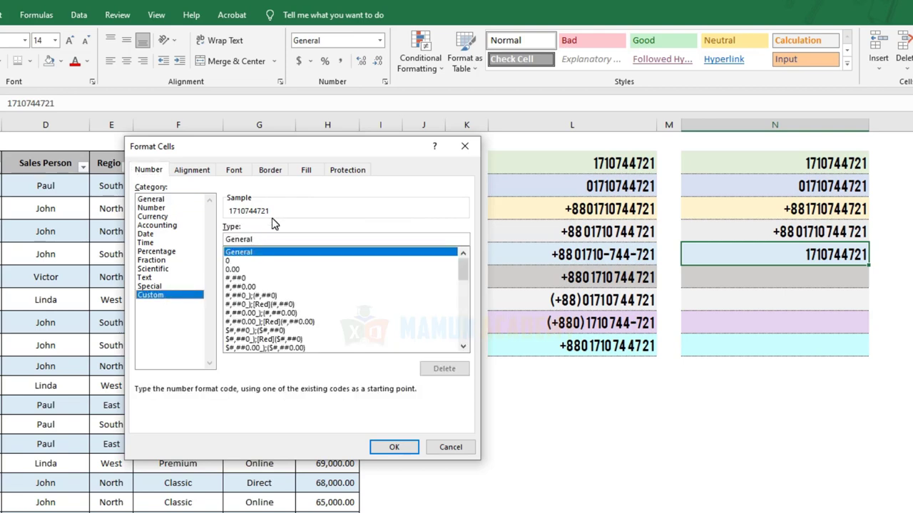
type("+88")
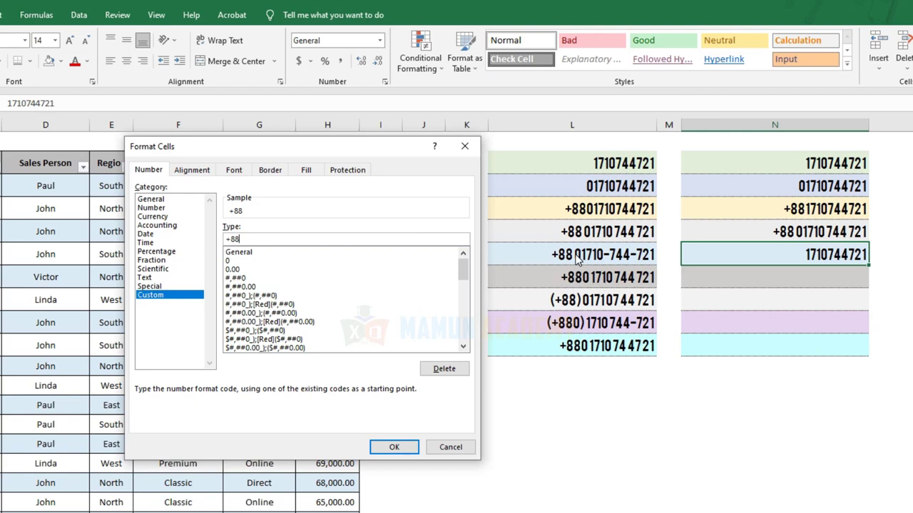
type("000")
type("00-")
type("000-000")
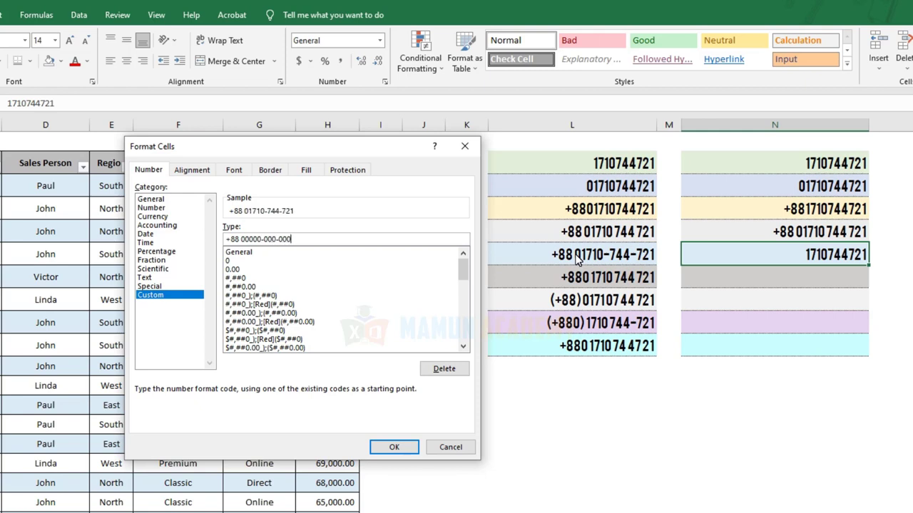
left_click(415, 449)
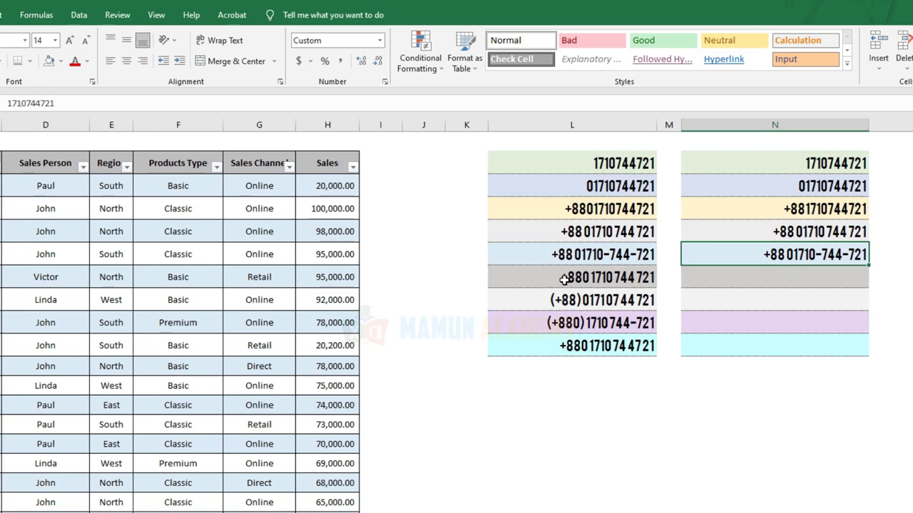
double_click(704, 280)
key("ctrl+1")
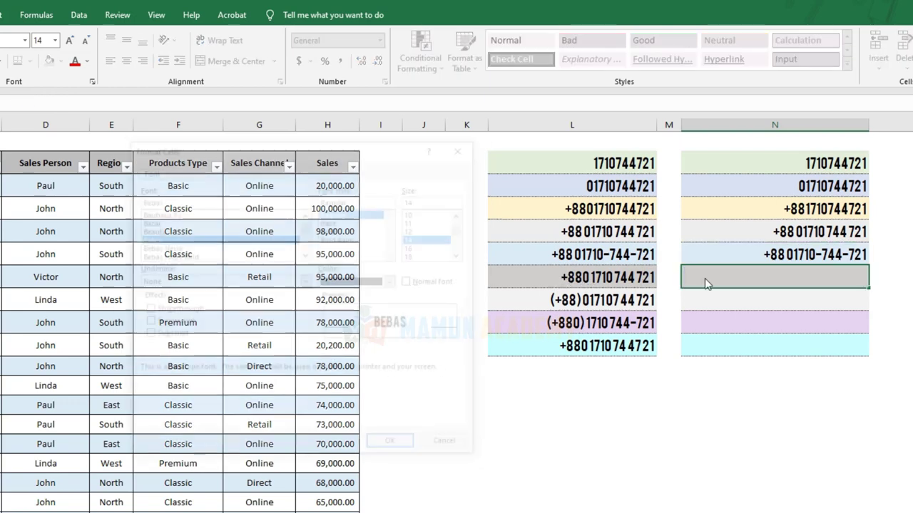
key("Return")
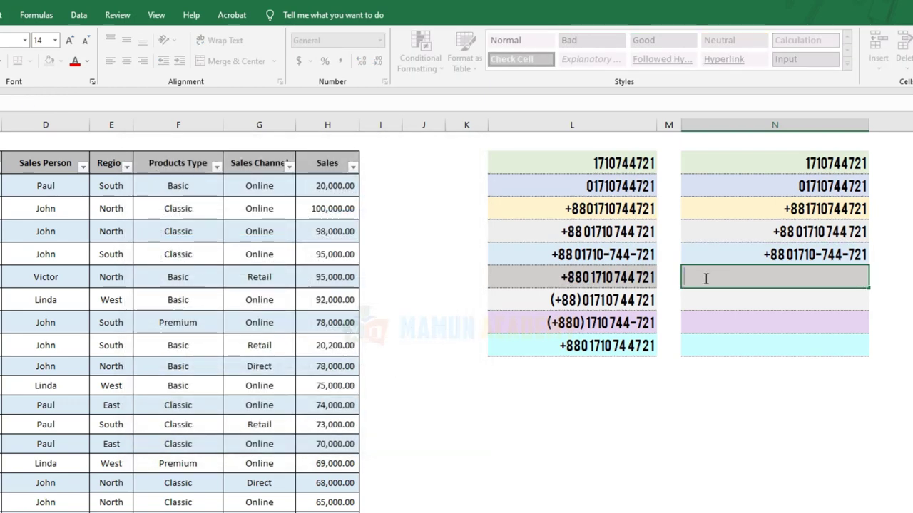
key("Return")
left_click(704, 280)
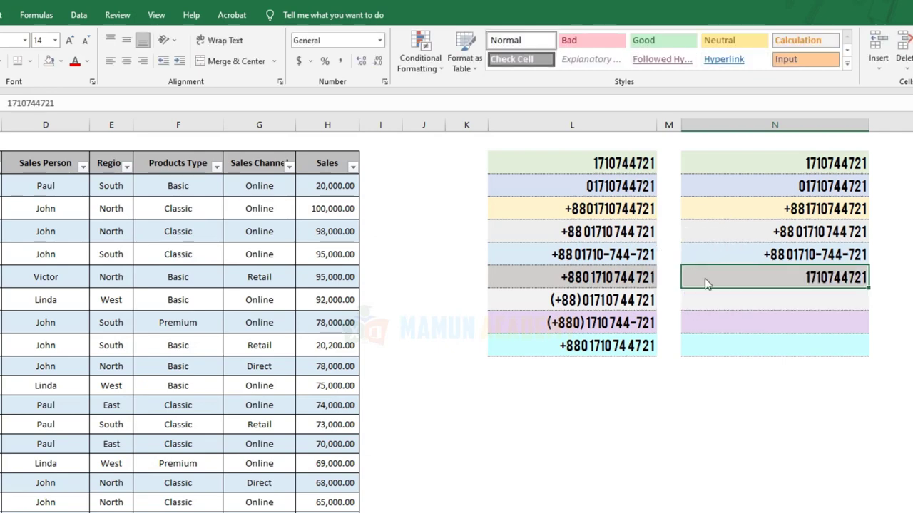
key("ctrl+1")
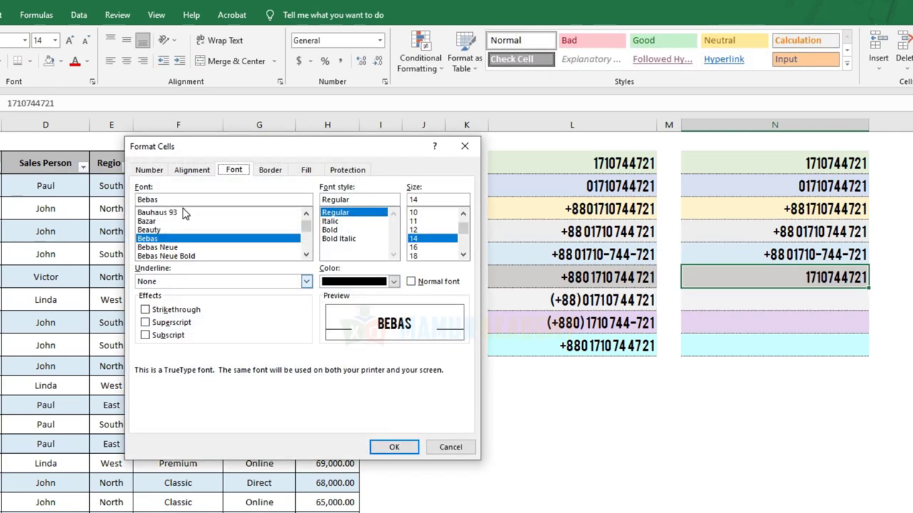
left_click(150, 172)
left_click(166, 294)
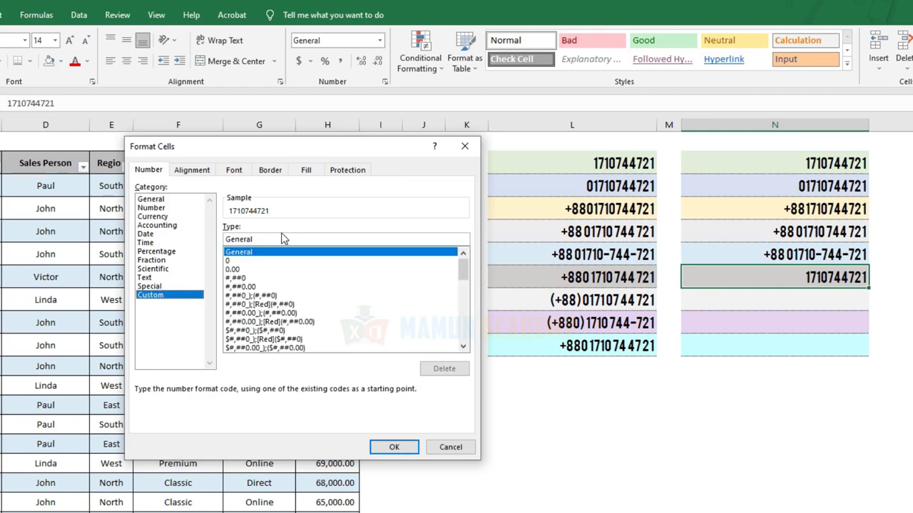
double_click(279, 238)
type("+88")
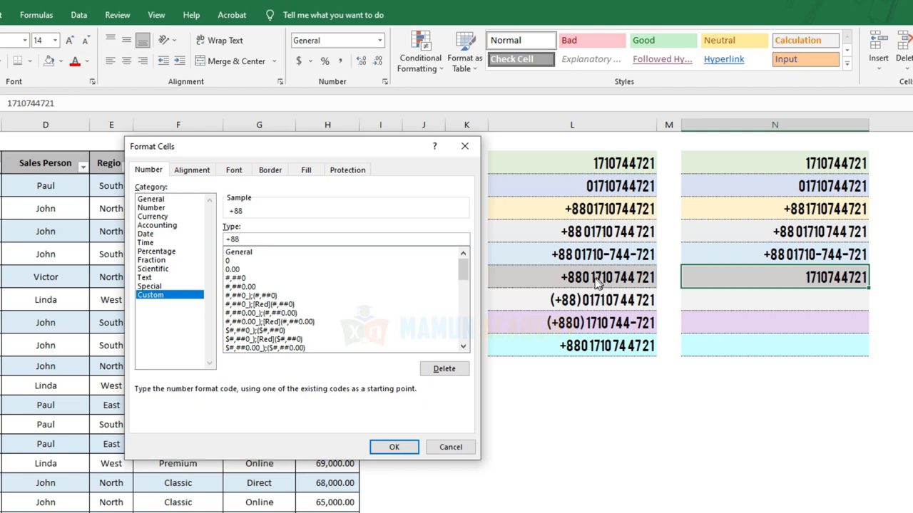
type("0")
type("0")
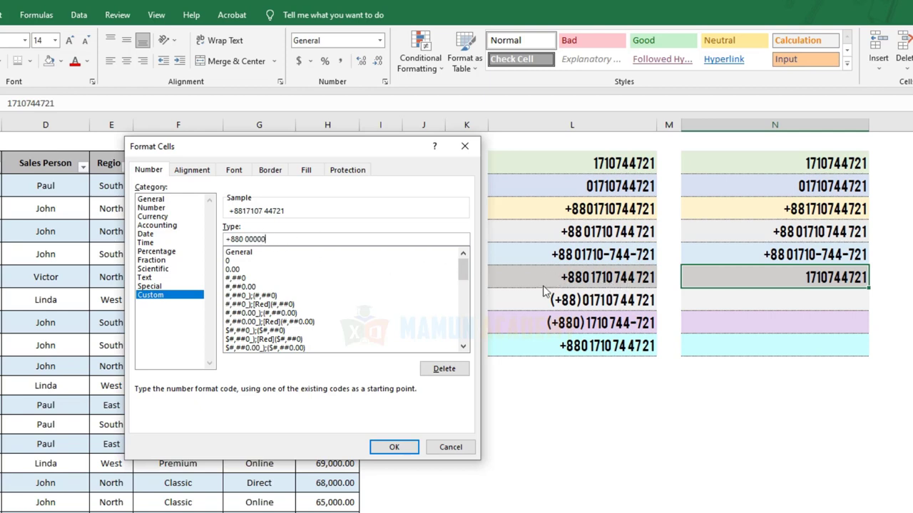
type(" 00")
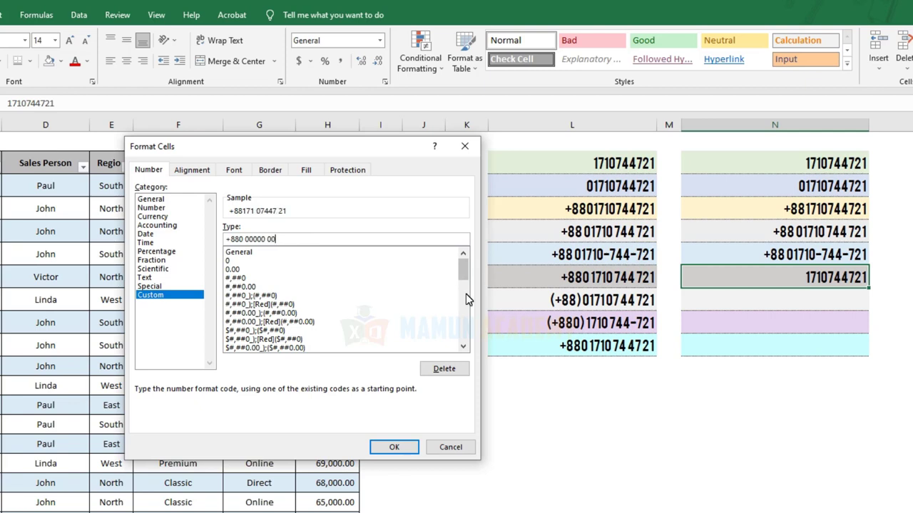
type("000 ")
type("0 000")
left_click(261, 238)
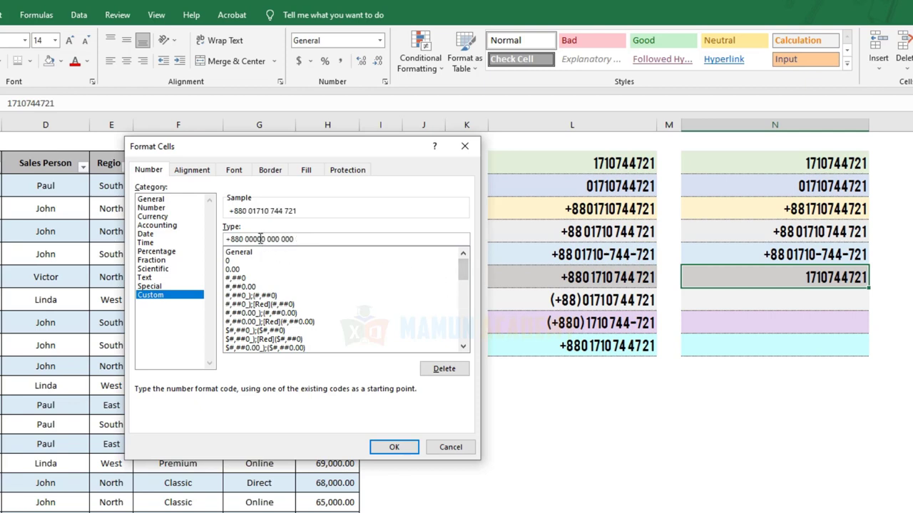
key("BackSpace")
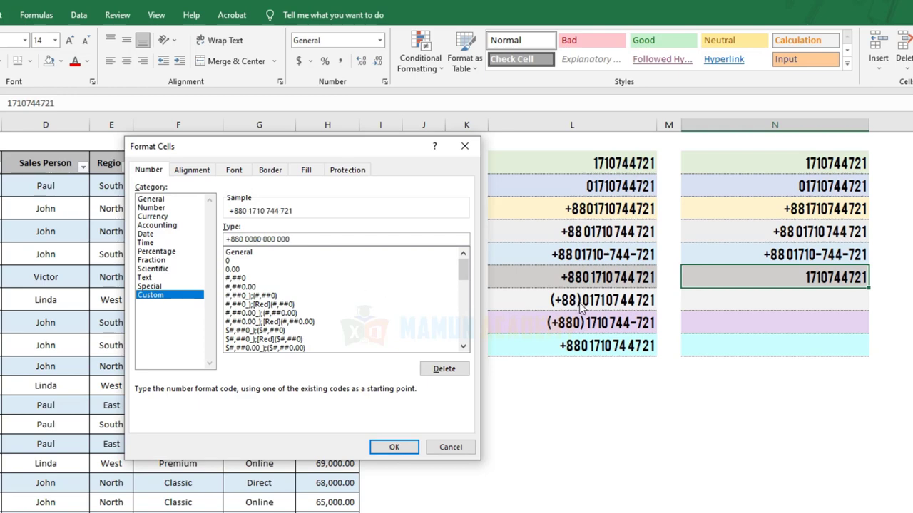
left_click(394, 447)
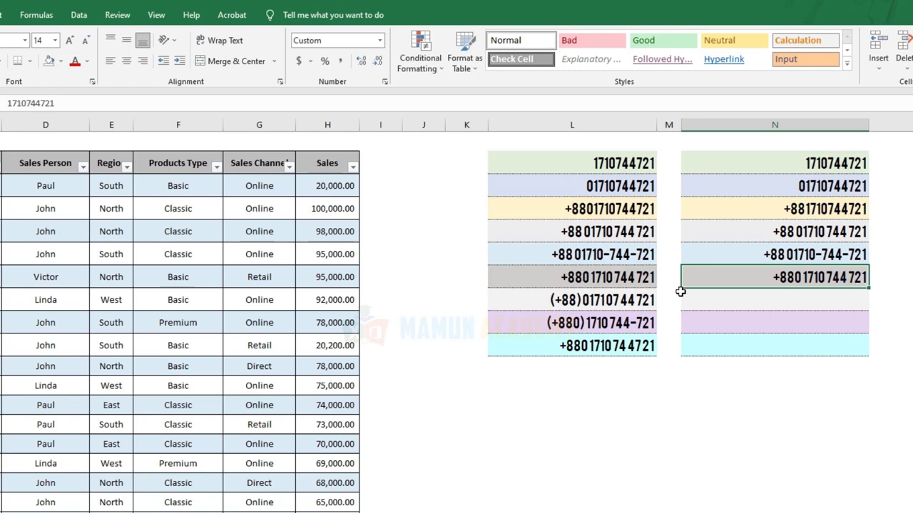
left_click(628, 299)
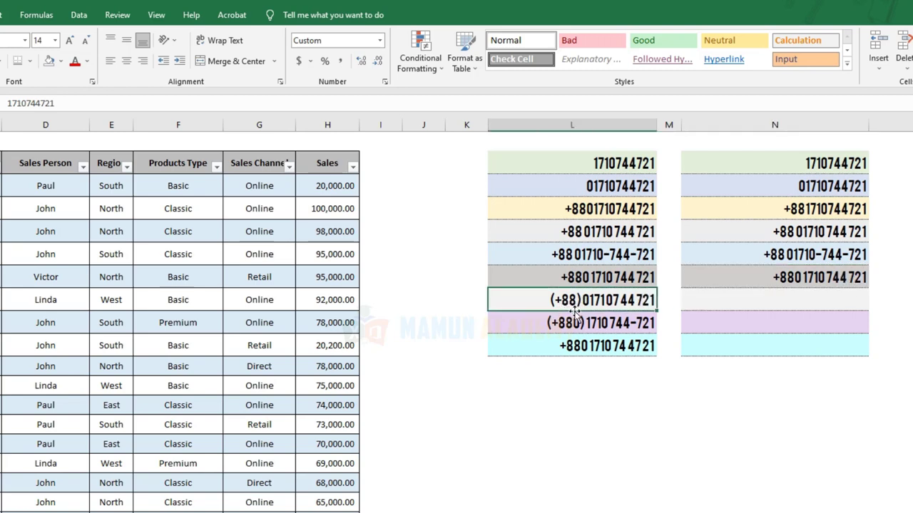
left_click(723, 299)
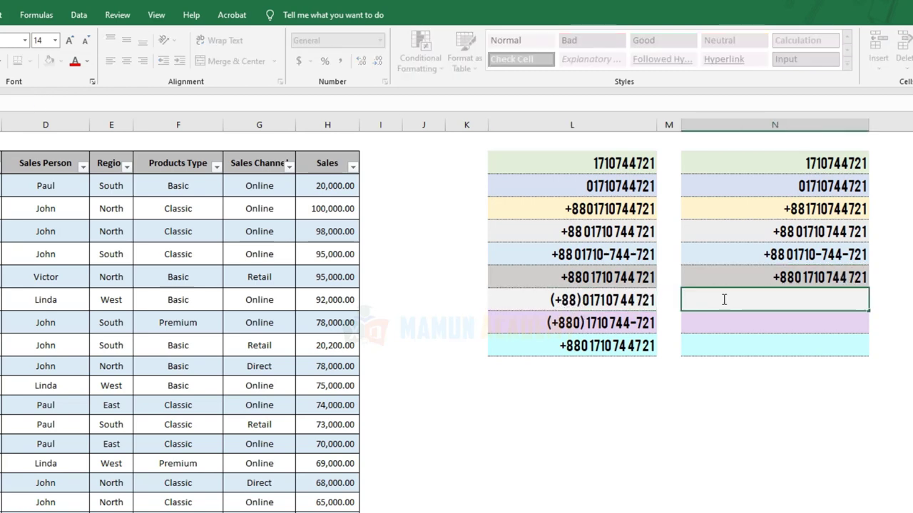
key("Return")
left_click(722, 300)
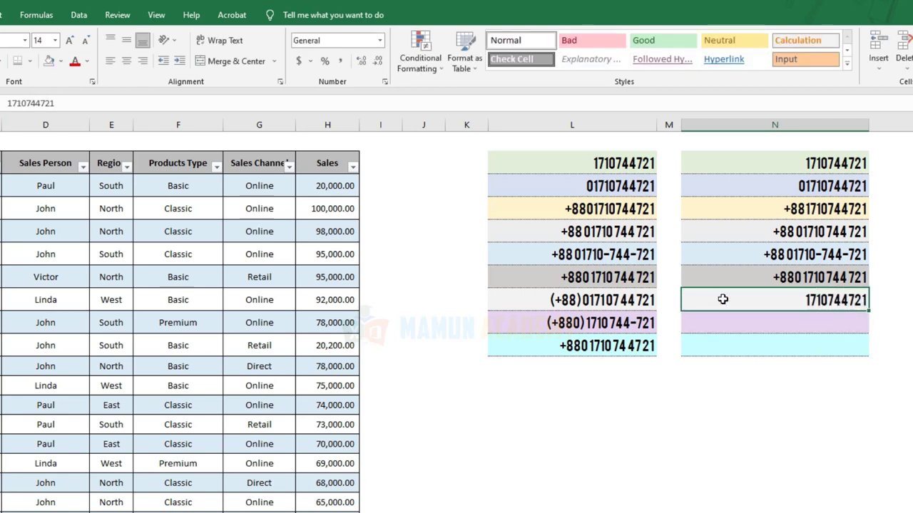
key("Left")
key("Left")
key("Right")
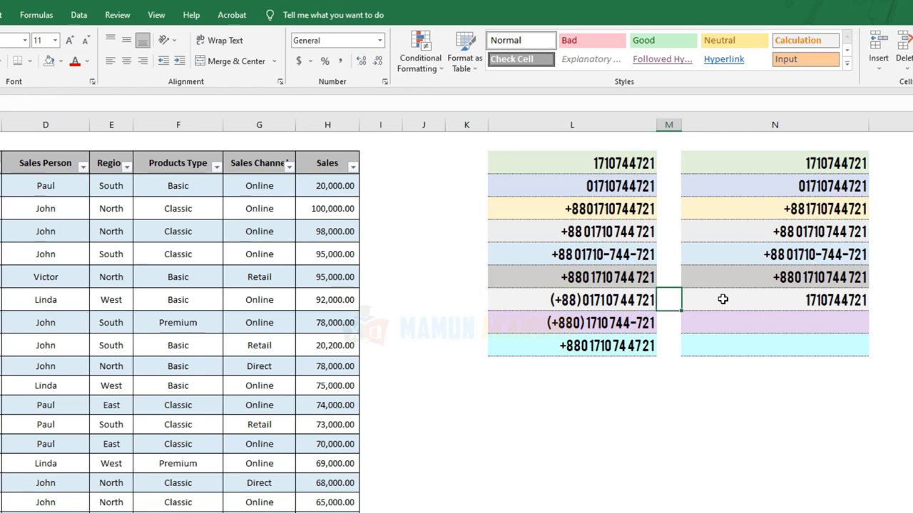
key("Right")
Draft a (+88) custom format code for N7 in the Format Cells dialog
key("ctrl+1")
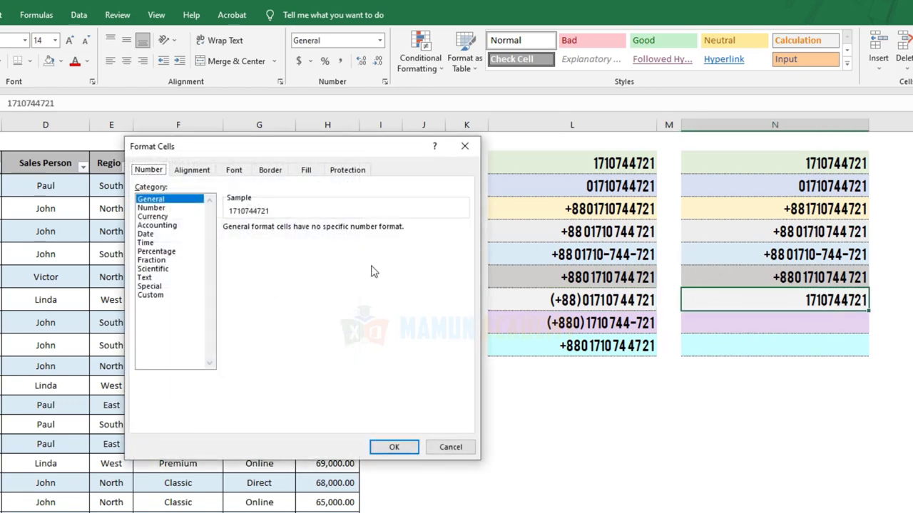
left_click(150, 295)
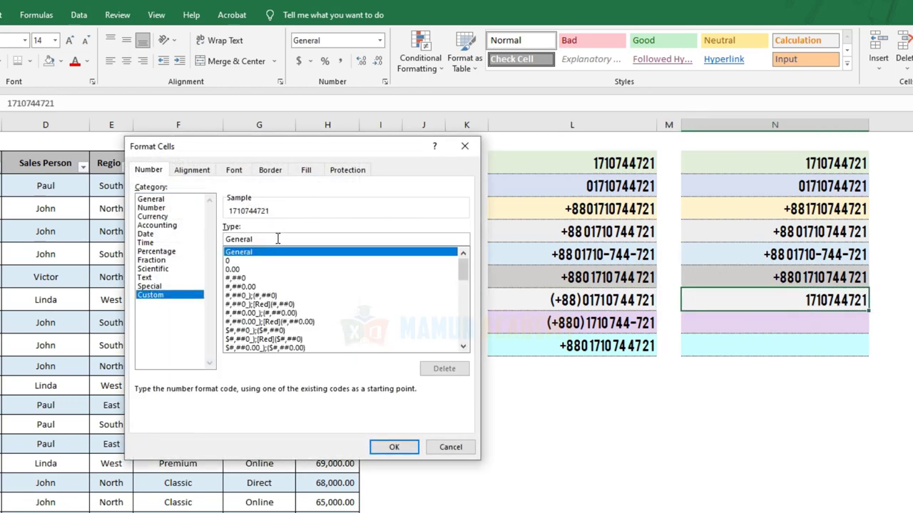
double_click(277, 237)
type("(+78")
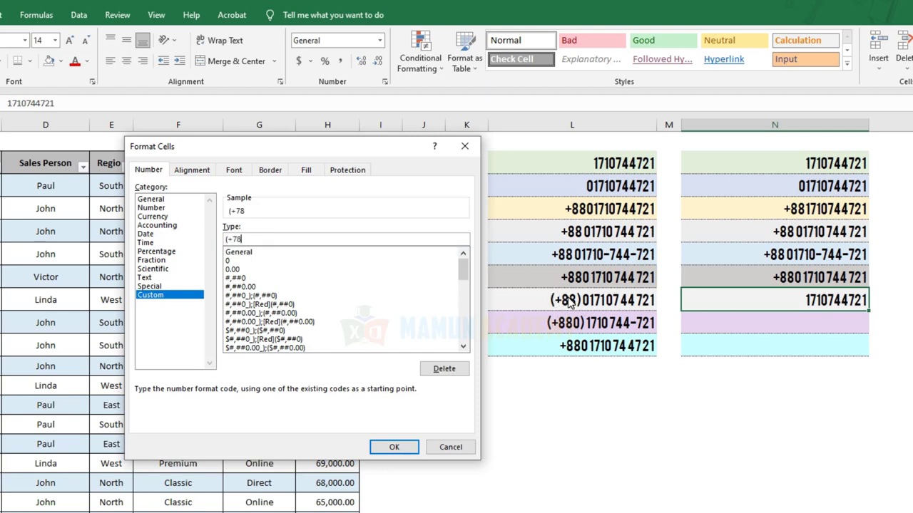
key("BackSpace")
key("BackSpace")
key("BackSpace")
type("88")
type(") ")
type("010")
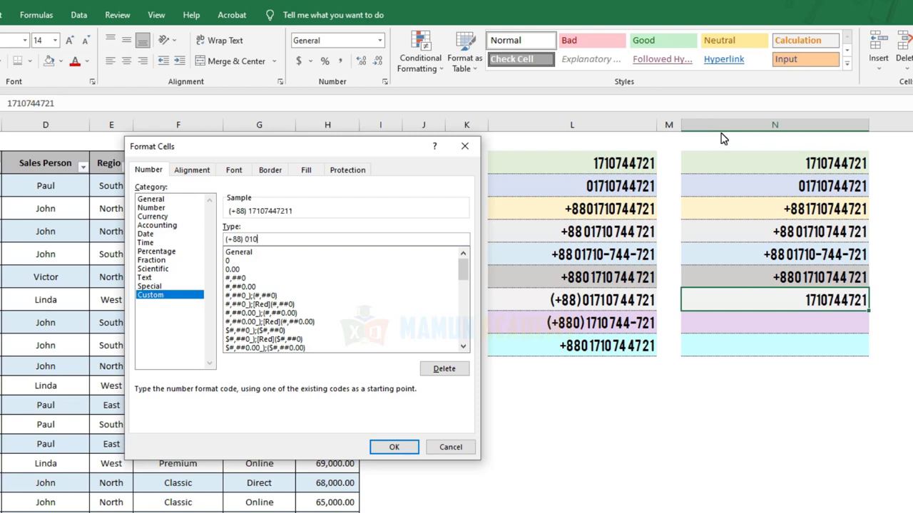
type("1")
key("BackSpace")
key("BackSpace")
type("0")
key("BackSpace")
key("BackSpace")
key("BackSpace")
Discard the unfinished custom format and inspect the format code behind the (+88) example in L7
left_click(454, 447)
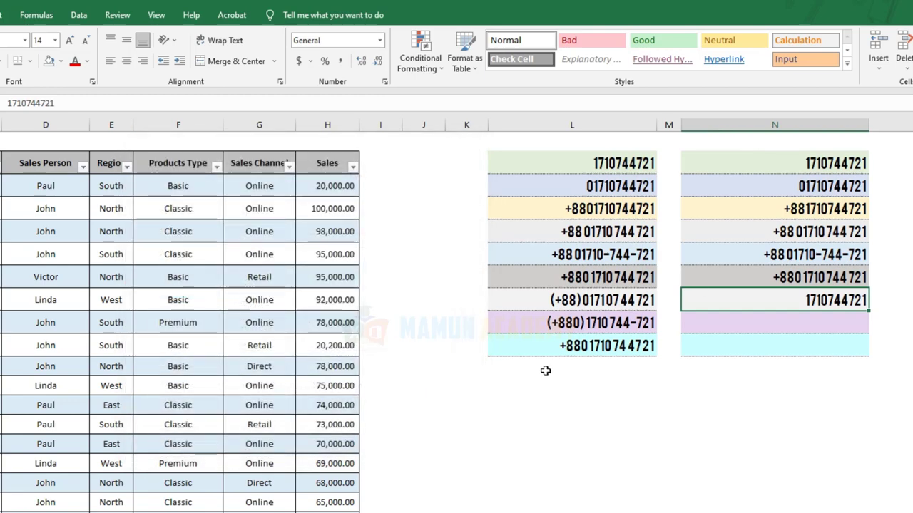
left_click(597, 301)
key("ctrl+1")
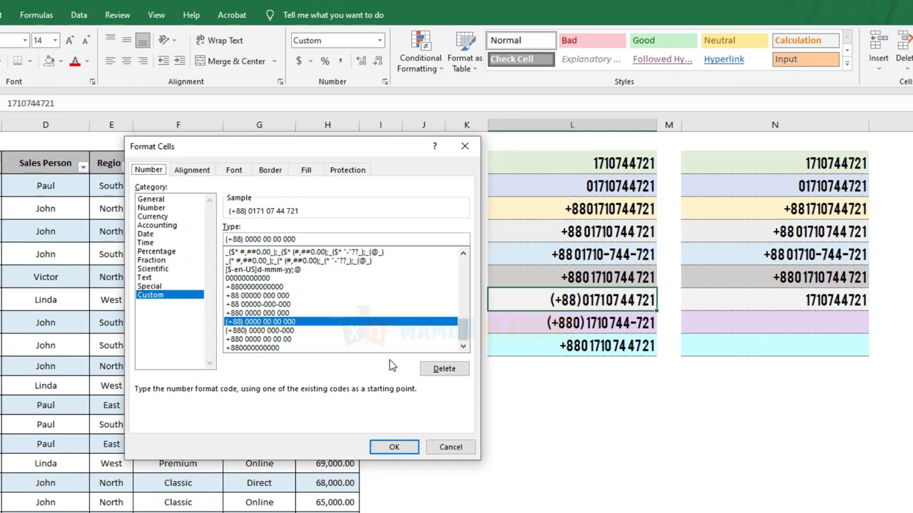
left_click(440, 447)
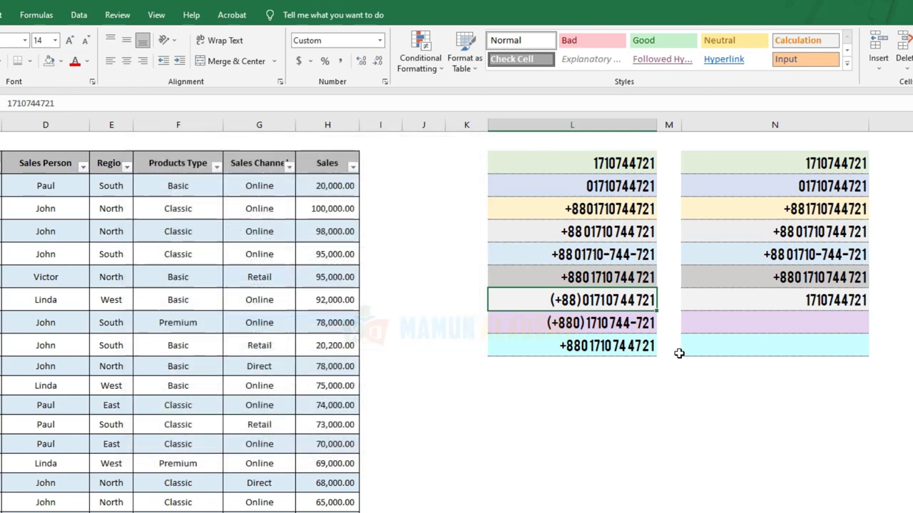
left_click(756, 301)
key("ctrl+1")
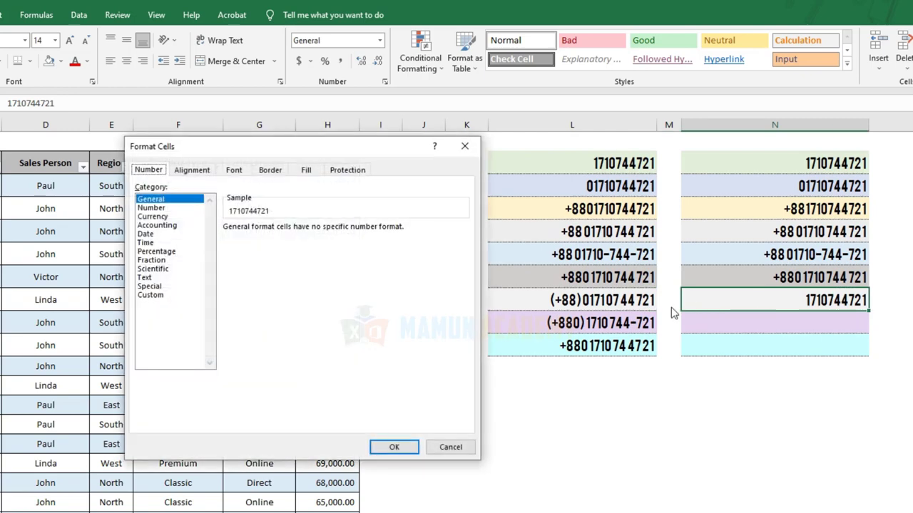
left_click(156, 296)
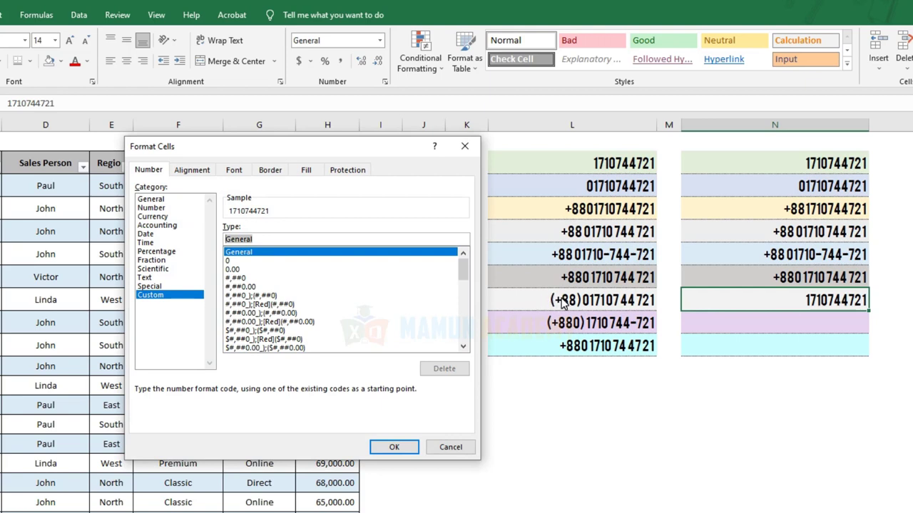
type("(+88)")
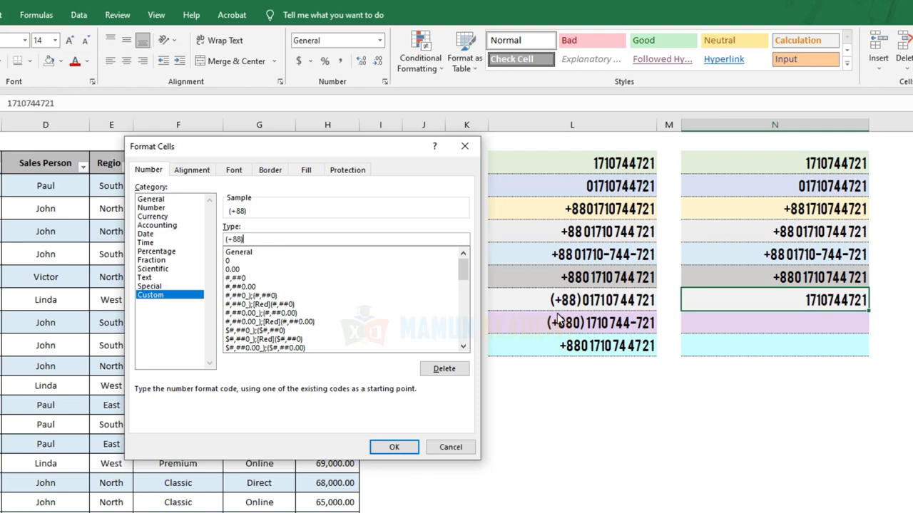
type(" 0")
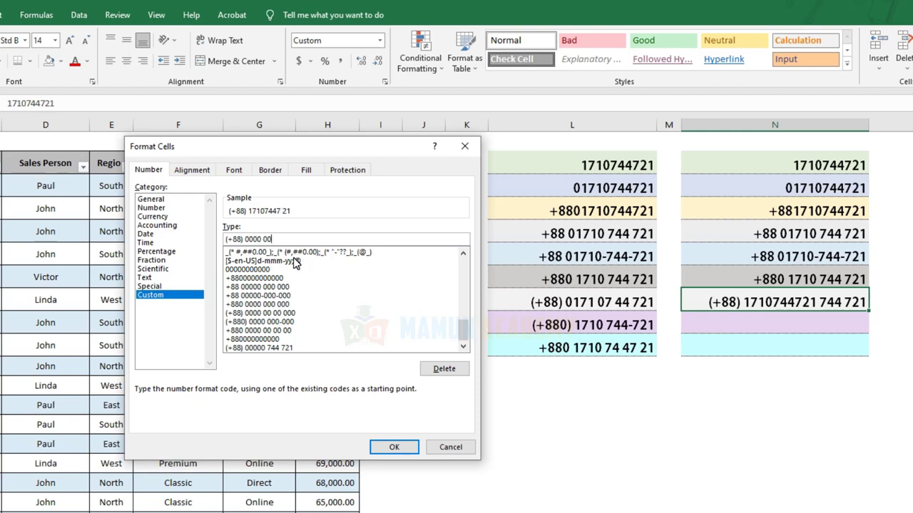
type("00")
type(" 000")
left_click(391, 452)
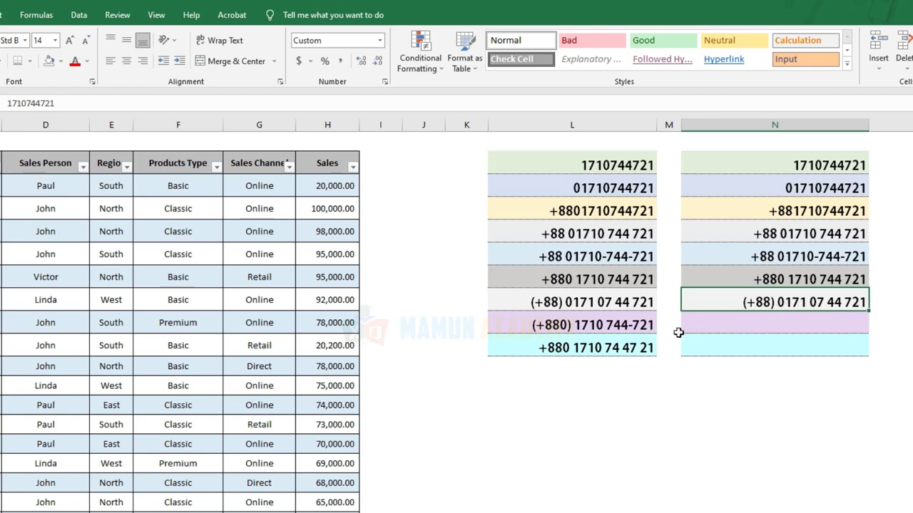
left_click(723, 322)
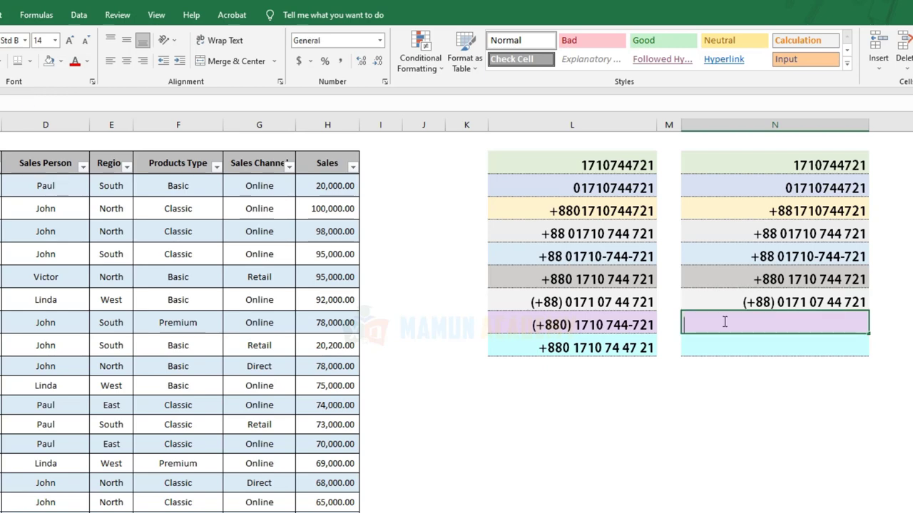
double_click(724, 322)
key("Return")
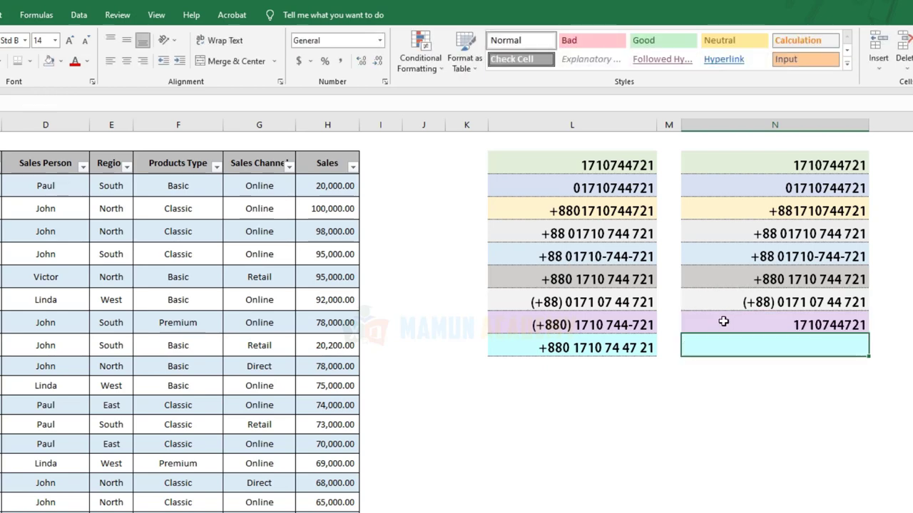
left_click(724, 324)
key("ctrl+1")
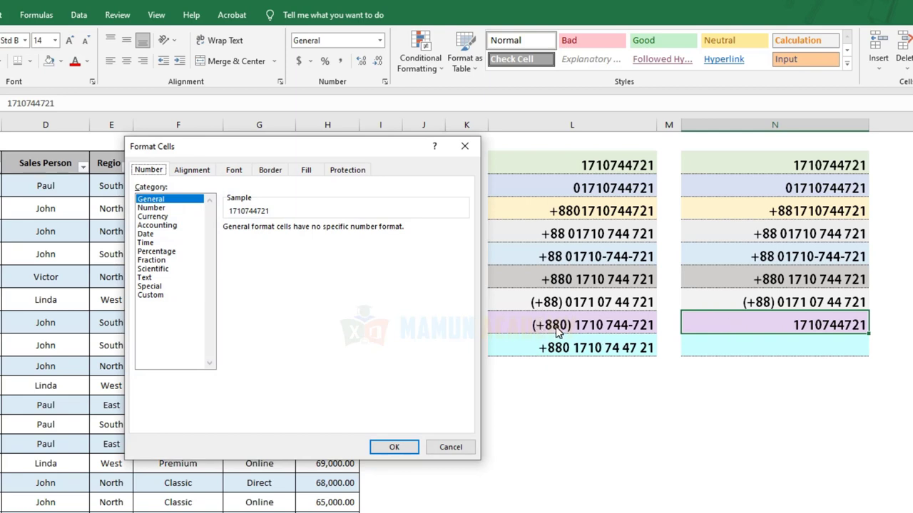
left_click(151, 294)
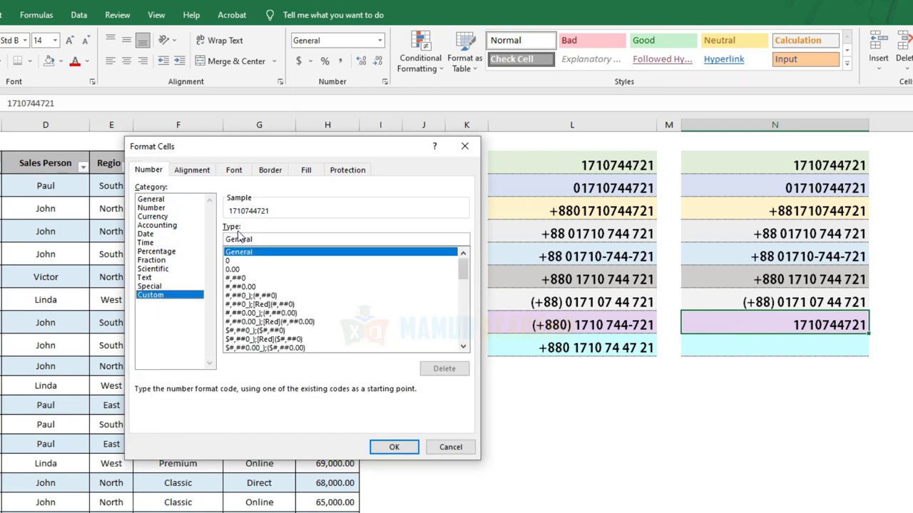
left_click_drag(256, 239, 191, 238)
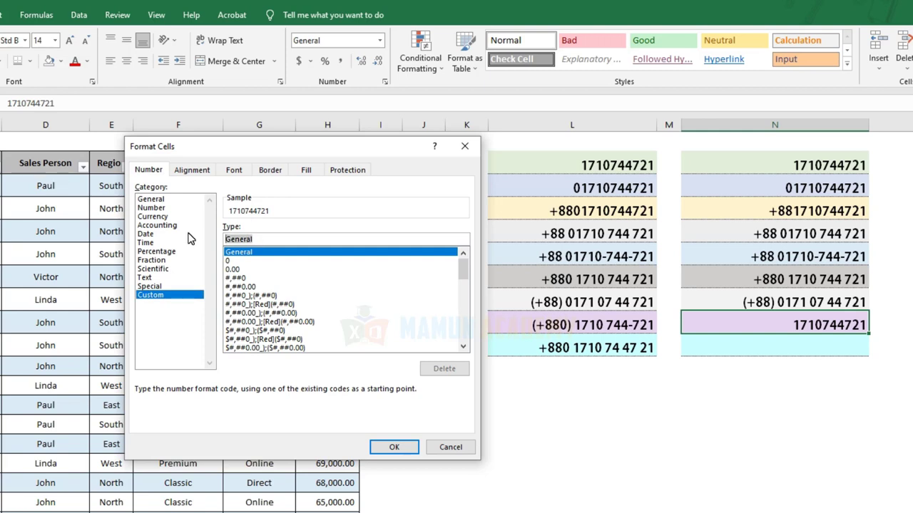
type("(")
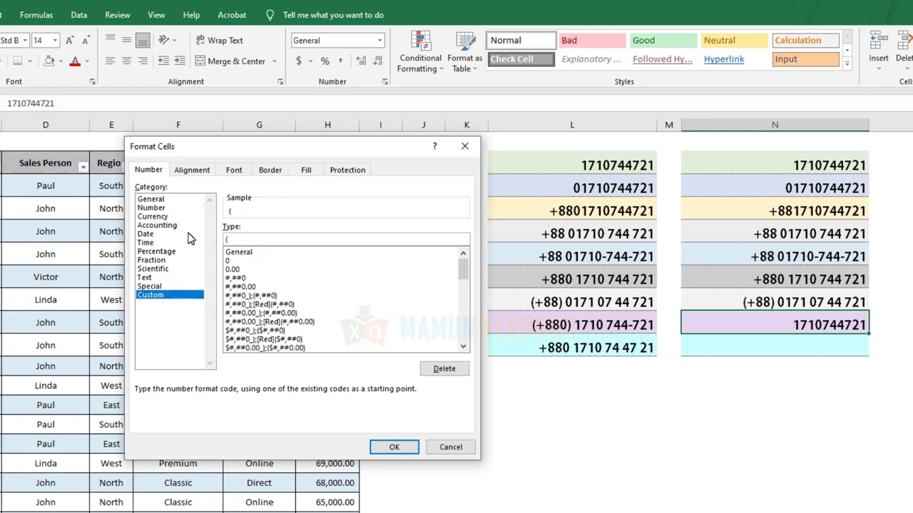
type("+880")
type(")")
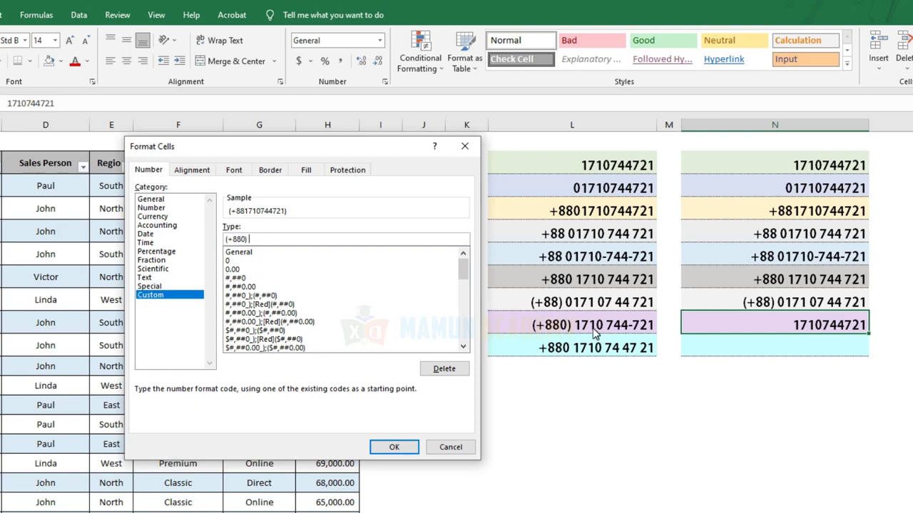
type(" 00")
type("00 ")
type("000")
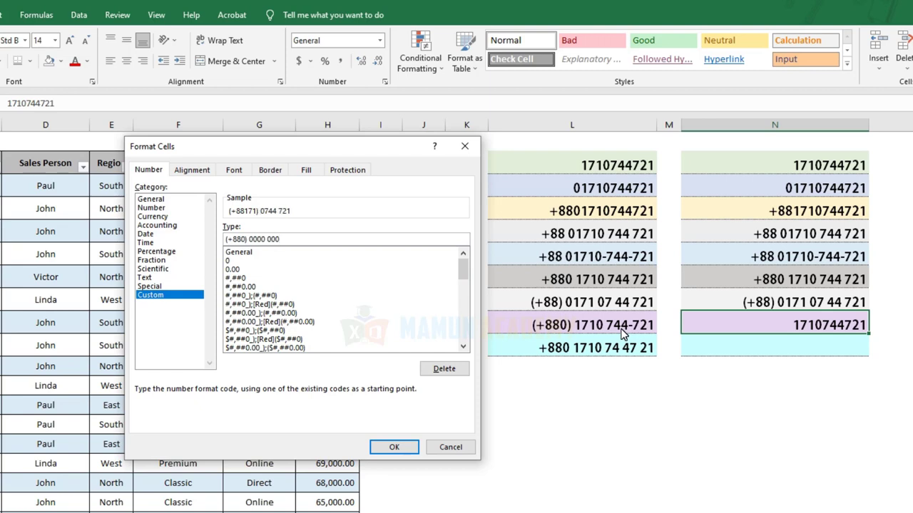
type("-000")
key("Return")
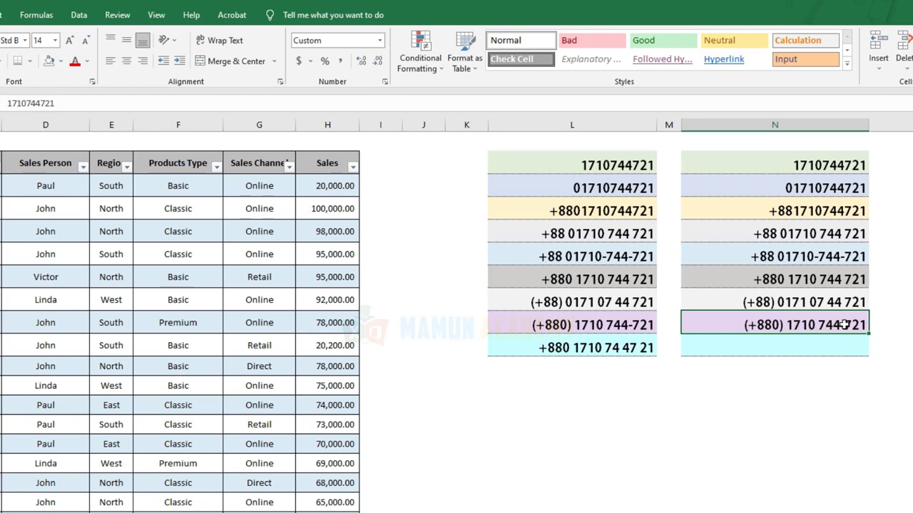
left_click(615, 351)
double_click(733, 347)
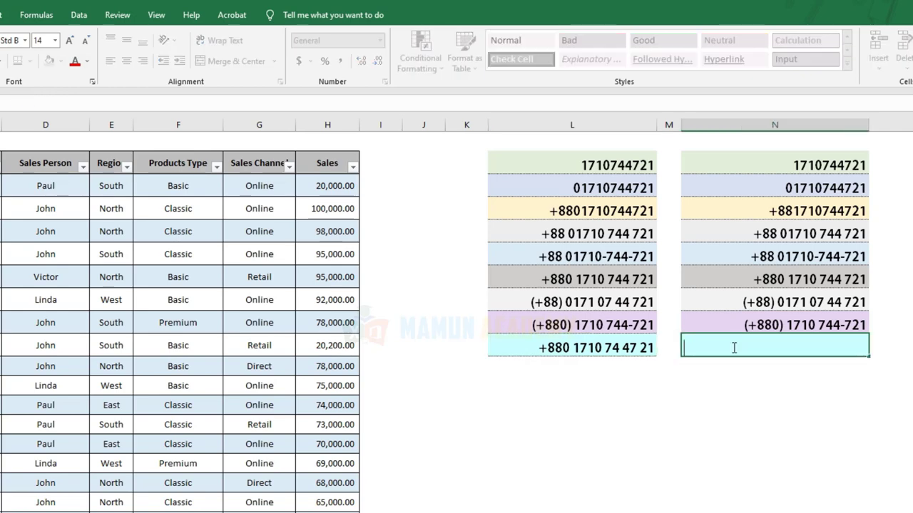
key("Return")
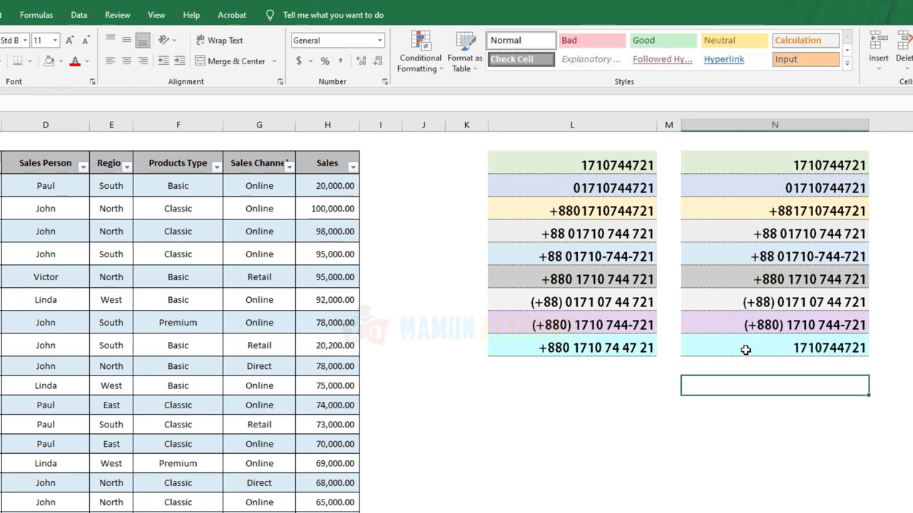
left_click(744, 348)
key("ctrl+1")
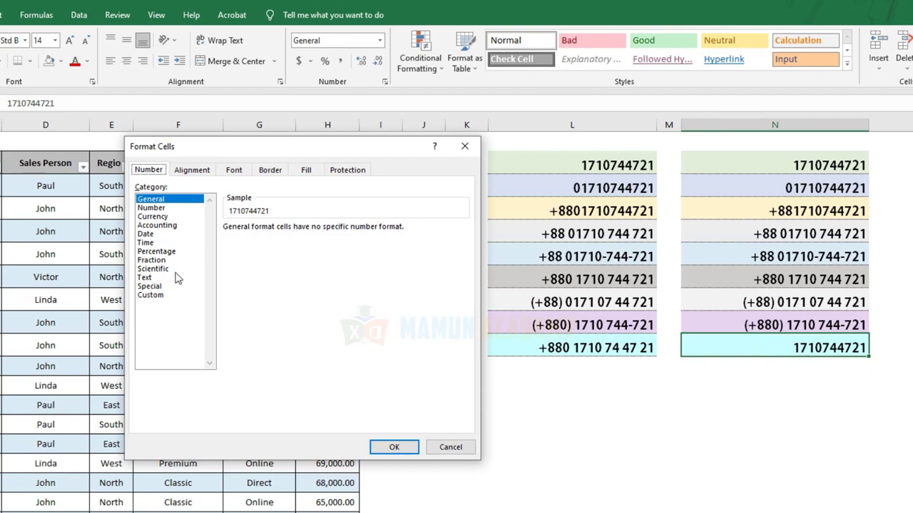
left_click(159, 295)
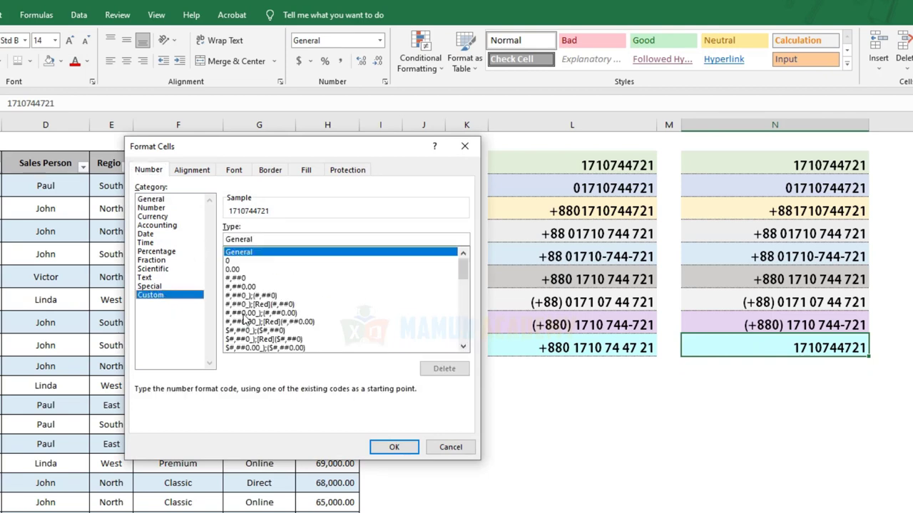
double_click(284, 240)
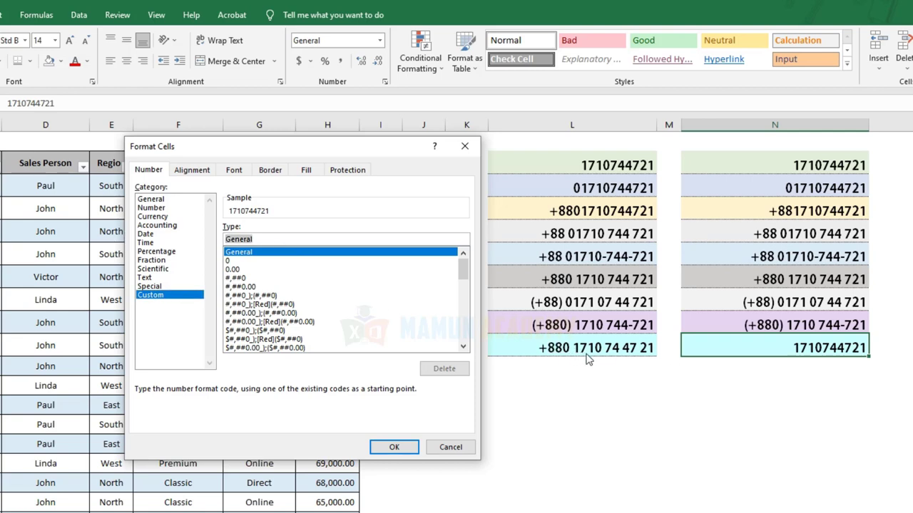
type("+")
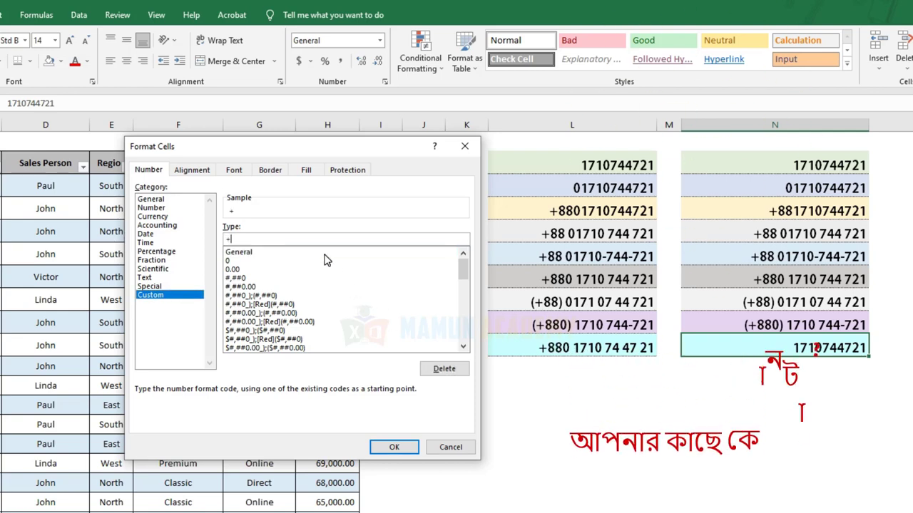
type("00")
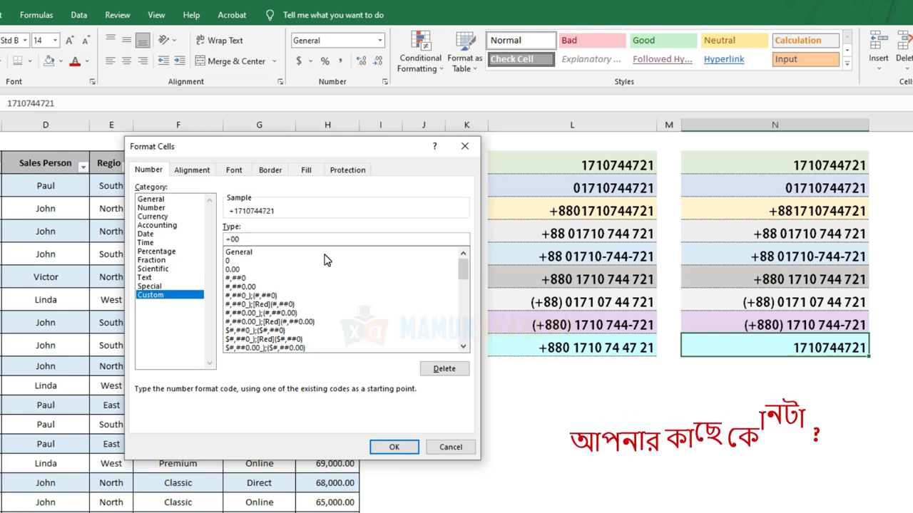
key("BackSpace")
key("BackSpace")
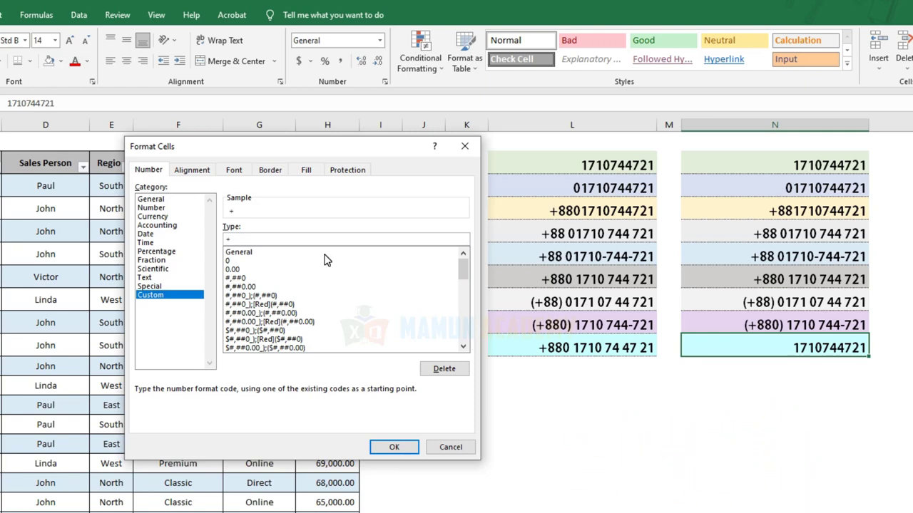
type("880 ")
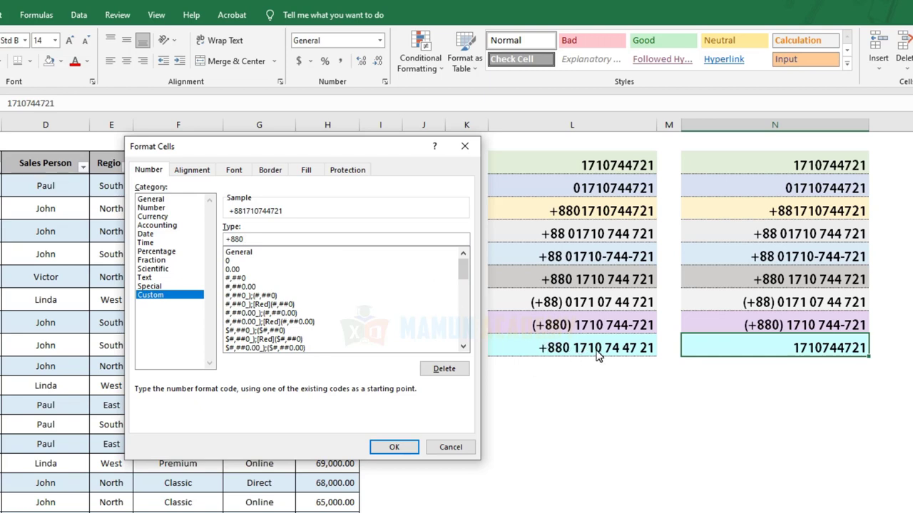
type("0000")
type(" 00 0")
type("0 00")
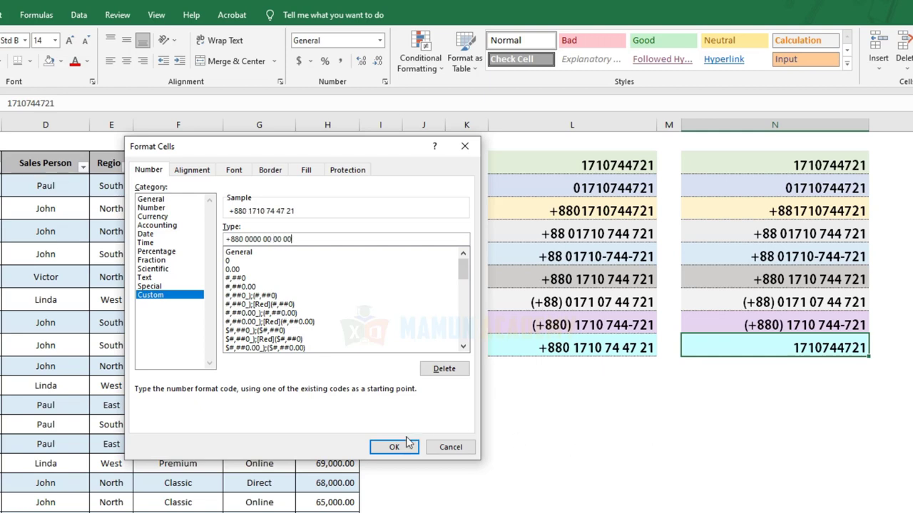
left_click(393, 447)
left_click(669, 405)
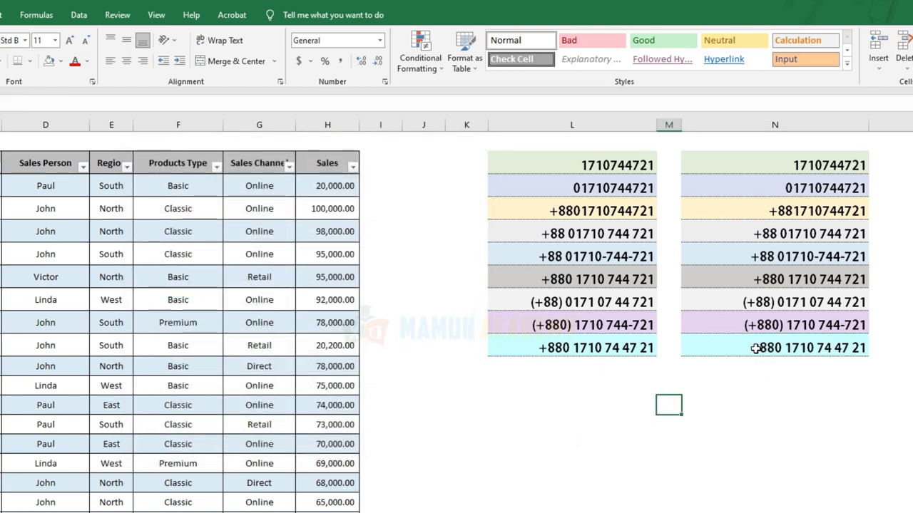